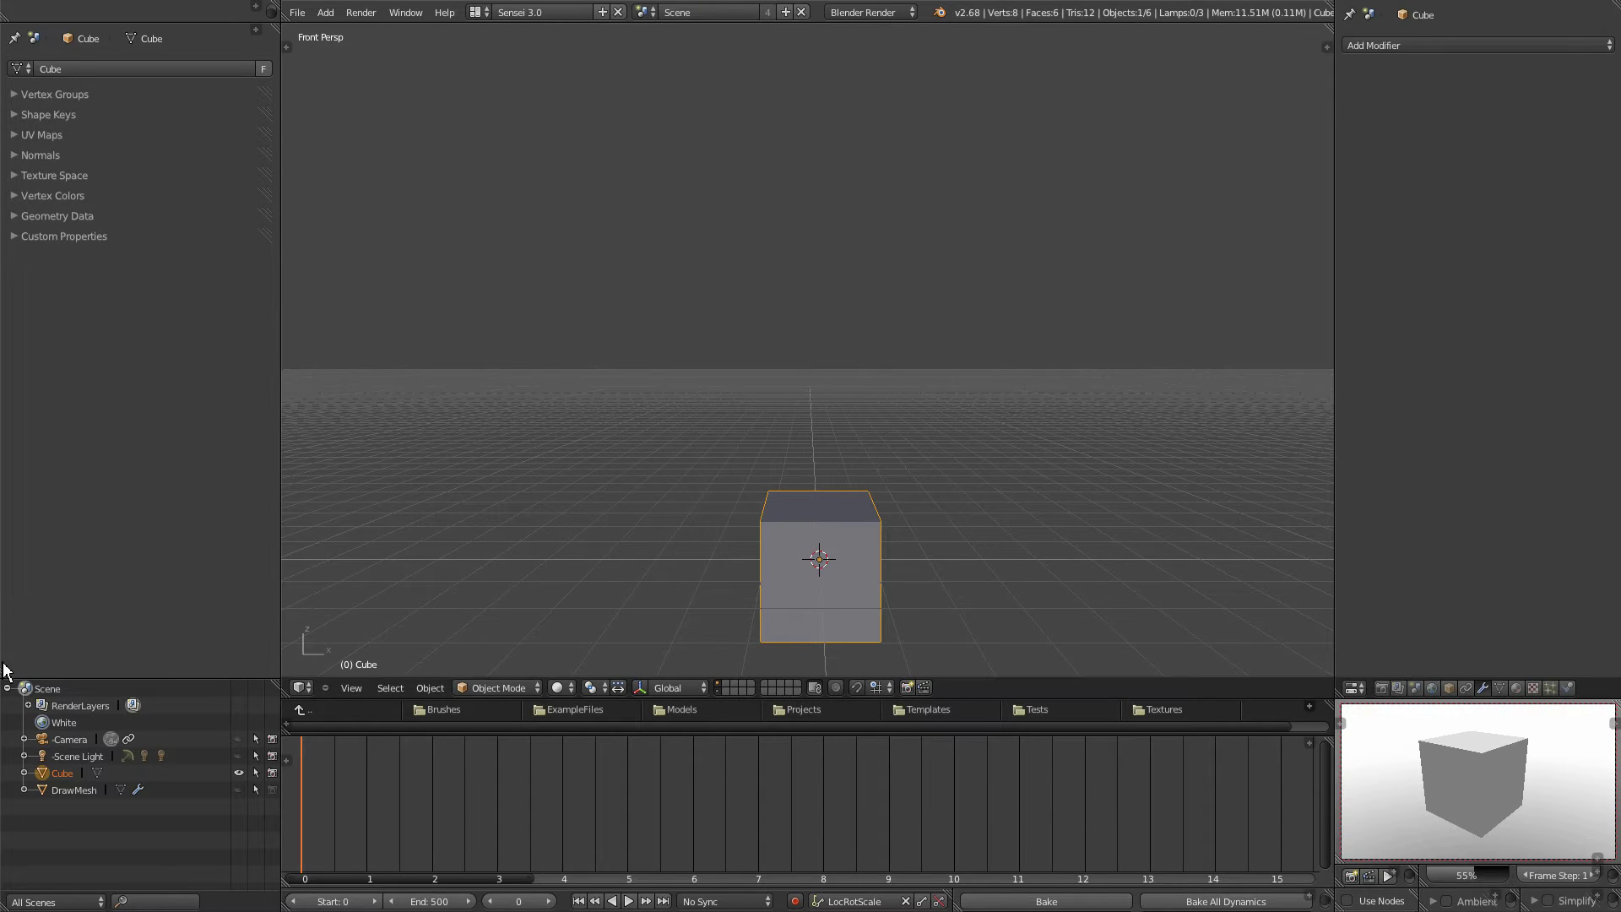
Set the outliner's display mode to Visible Layers and try it by switching to the second scene layer and back to the first.
{"action": "left_click", "coordinate": [102, 900]}
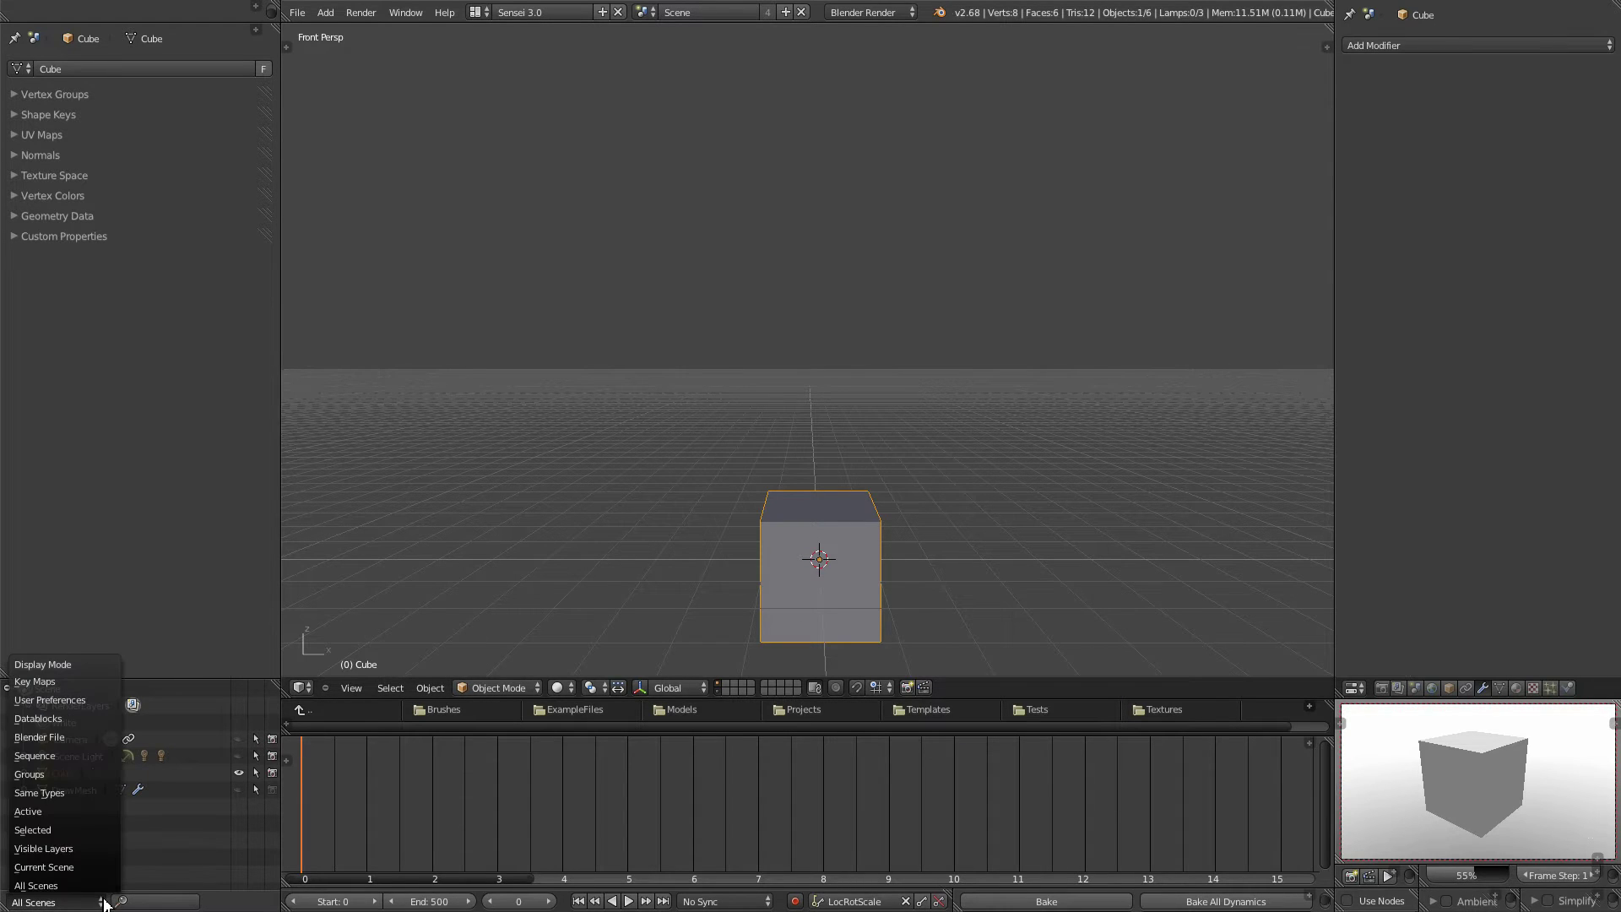
{"action": "left_click", "coordinate": [81, 849]}
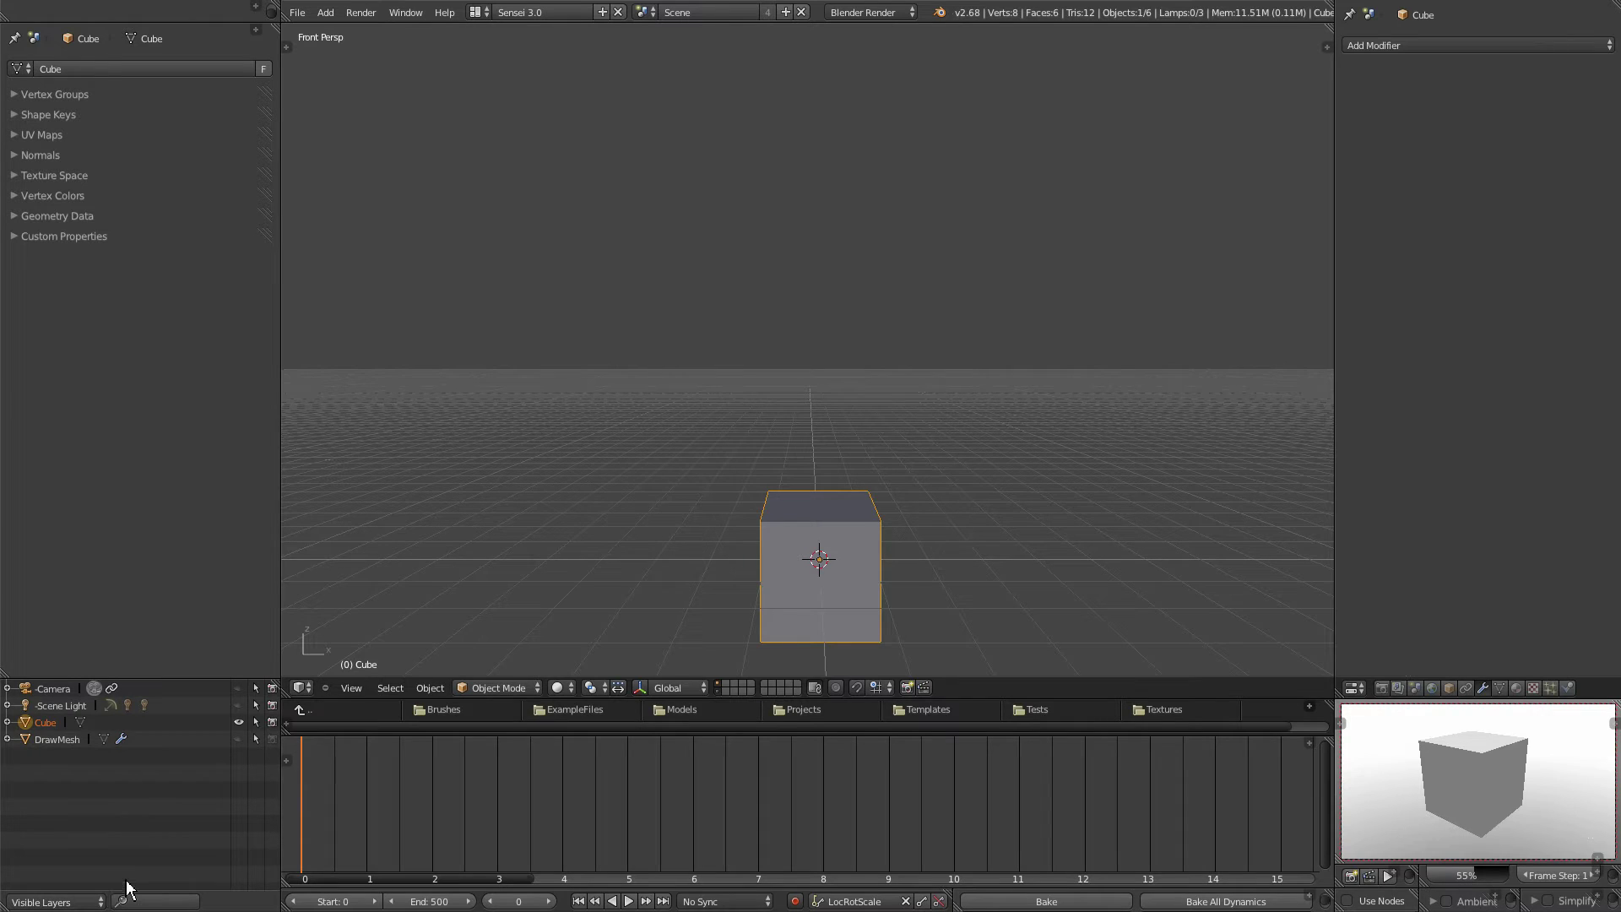
{"action": "left_click", "coordinate": [736, 687]}
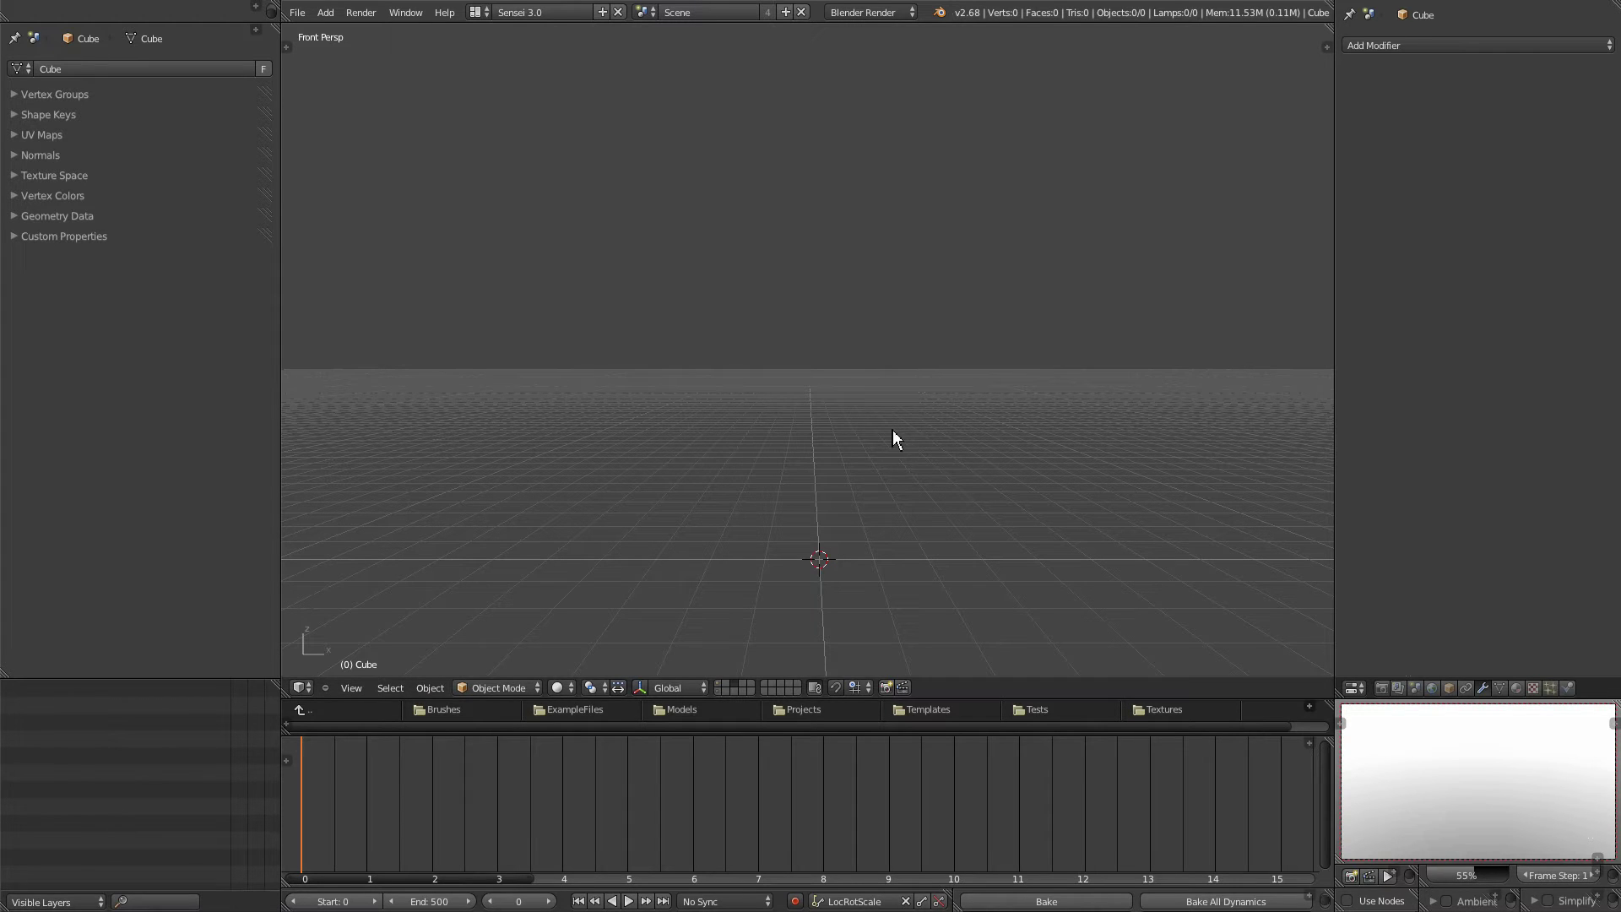
{"action": "left_click", "coordinate": [722, 685]}
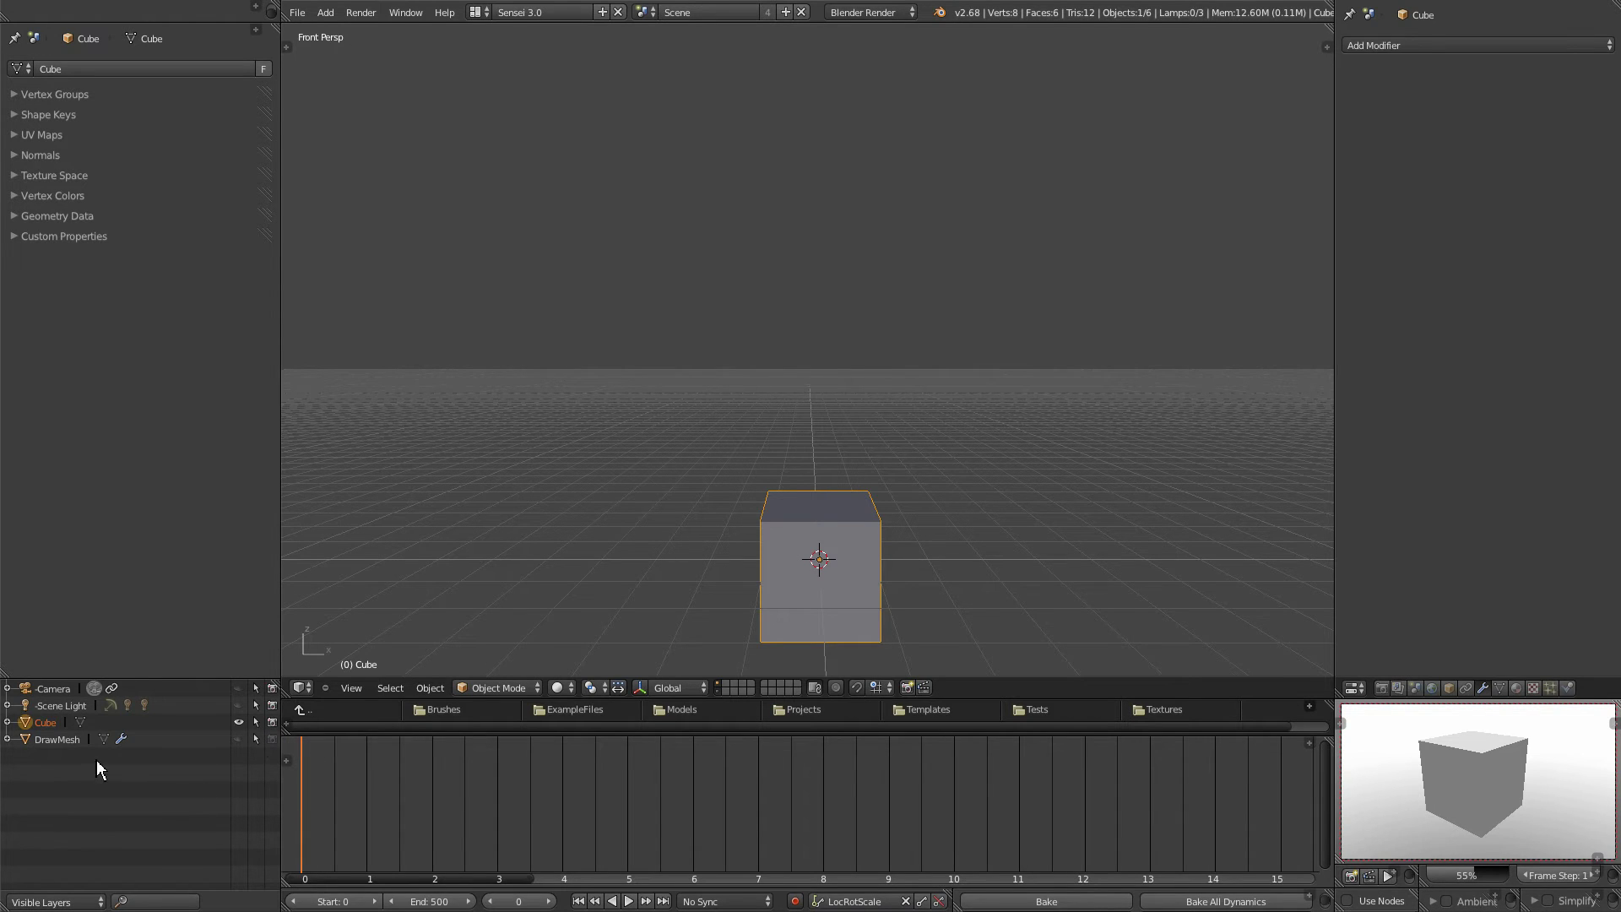
Unhide the camera in the viewport and adjust its position and rotation while keeping the cube framed in the preview.
{"action": "left_click", "coordinate": [239, 689]}
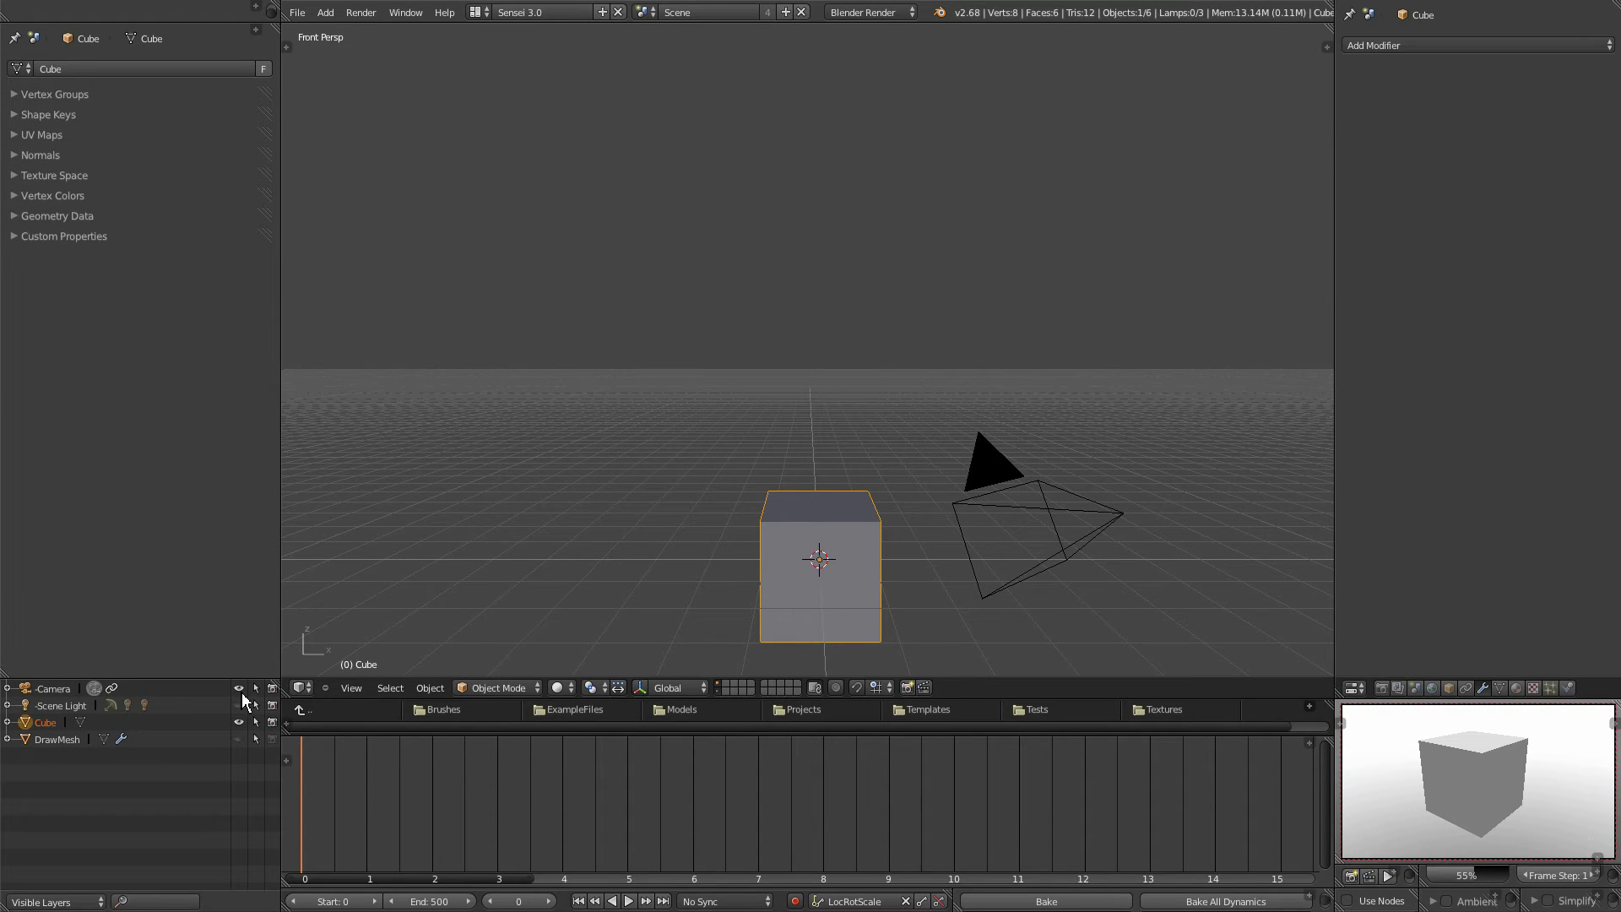
{"action": "left_click_drag", "start_coordinate": [1517, 772], "coordinate": [1476, 763]}
{"action": "right_click", "coordinate": [1077, 533]}
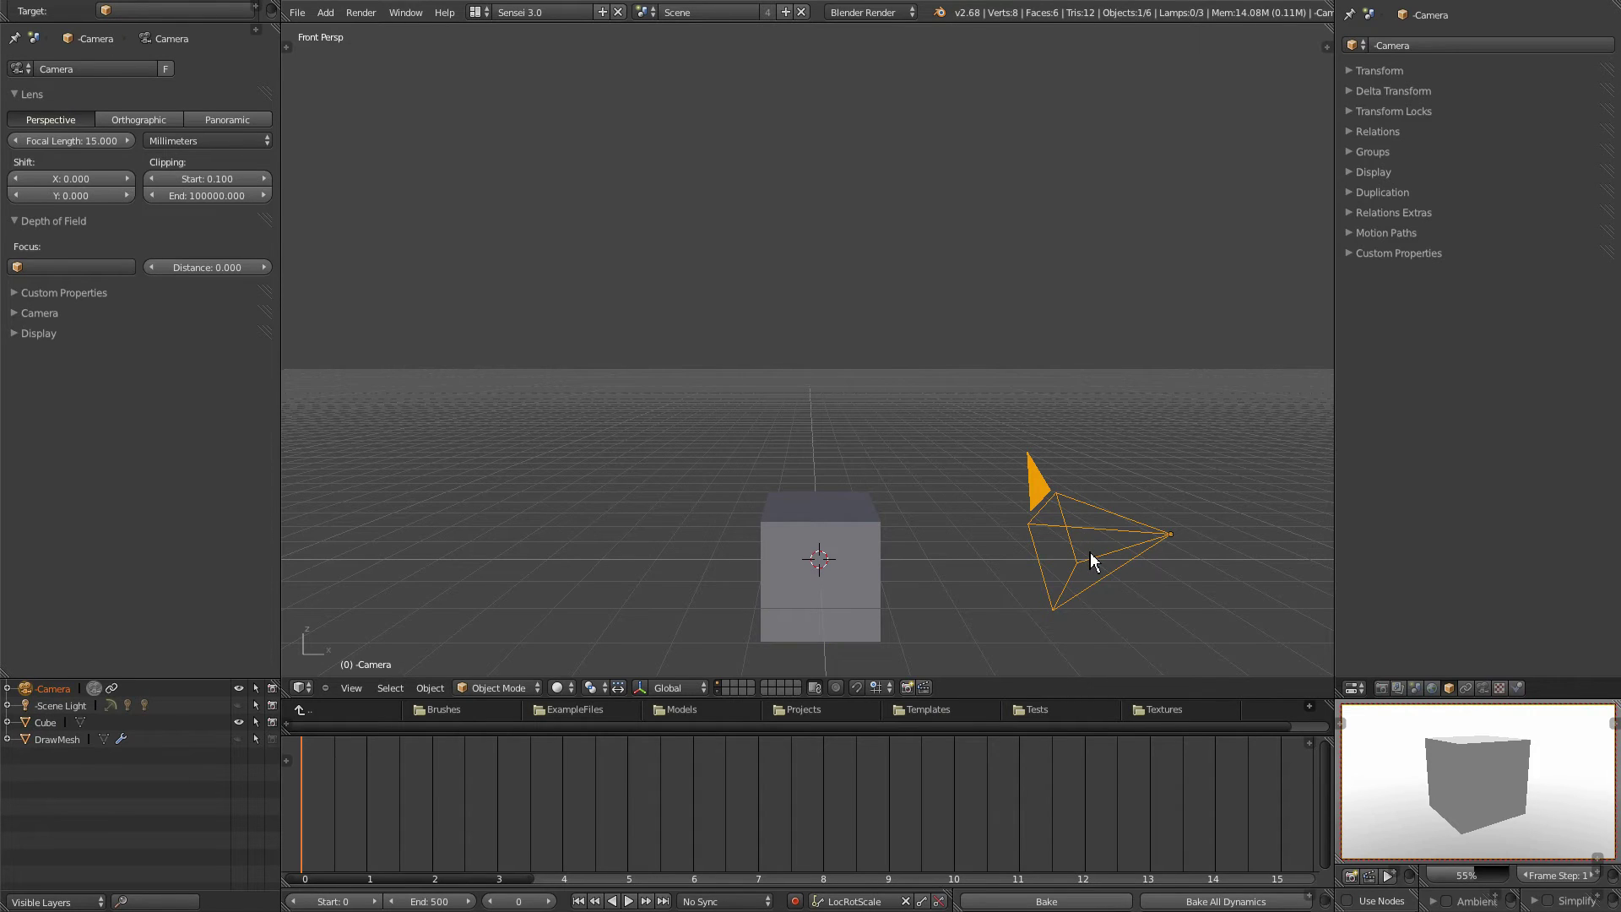
{"action": "key", "text": "g"}
{"action": "key", "text": "z"}
{"action": "left_click", "coordinate": [1115, 562]}
{"action": "key", "text": "r"}
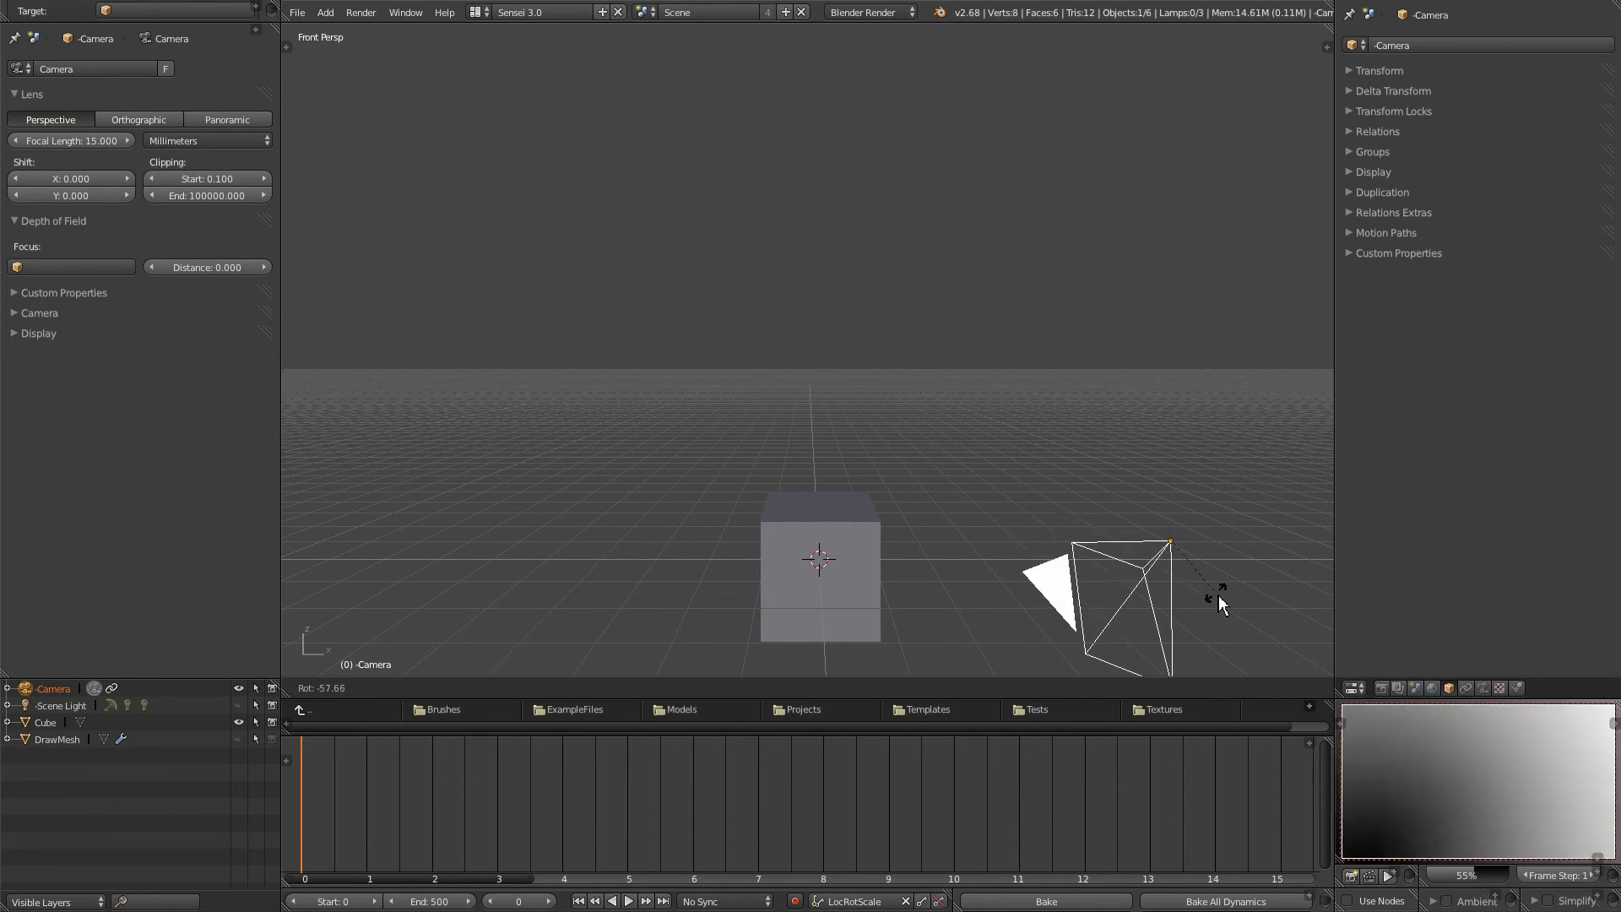
{"action": "left_click", "coordinate": [1152, 583]}
{"action": "key", "text": "g"}
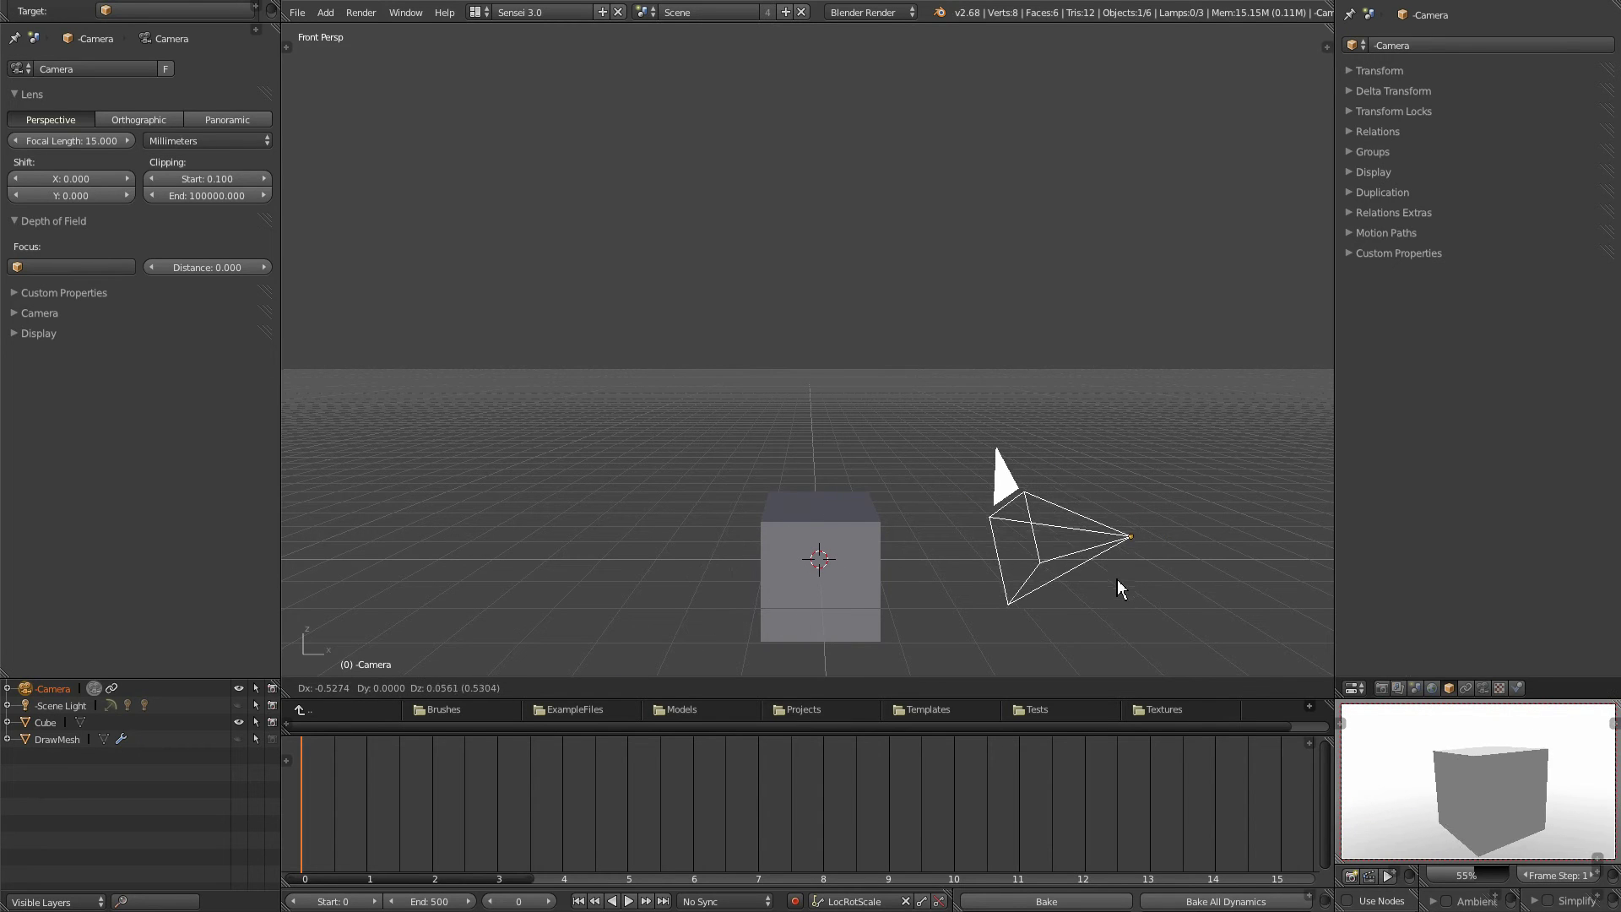
{"action": "left_click", "coordinate": [1124, 598]}
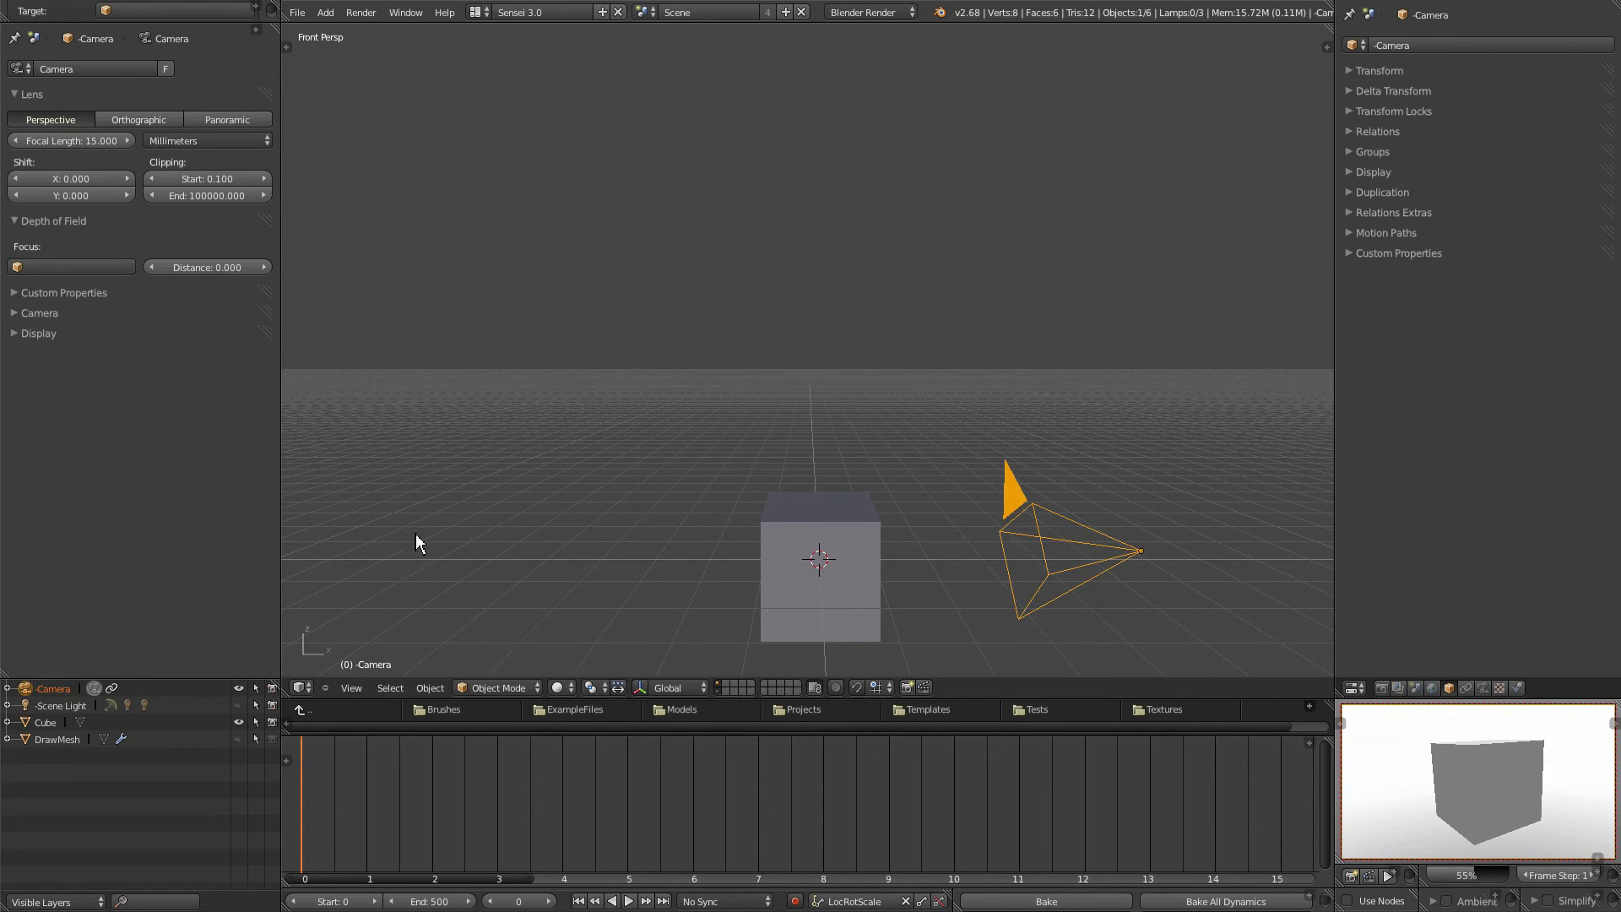
Hide the camera again, and show the Scene Light briefly to inspect its rig before hiding it.
{"action": "left_click", "coordinate": [239, 691]}
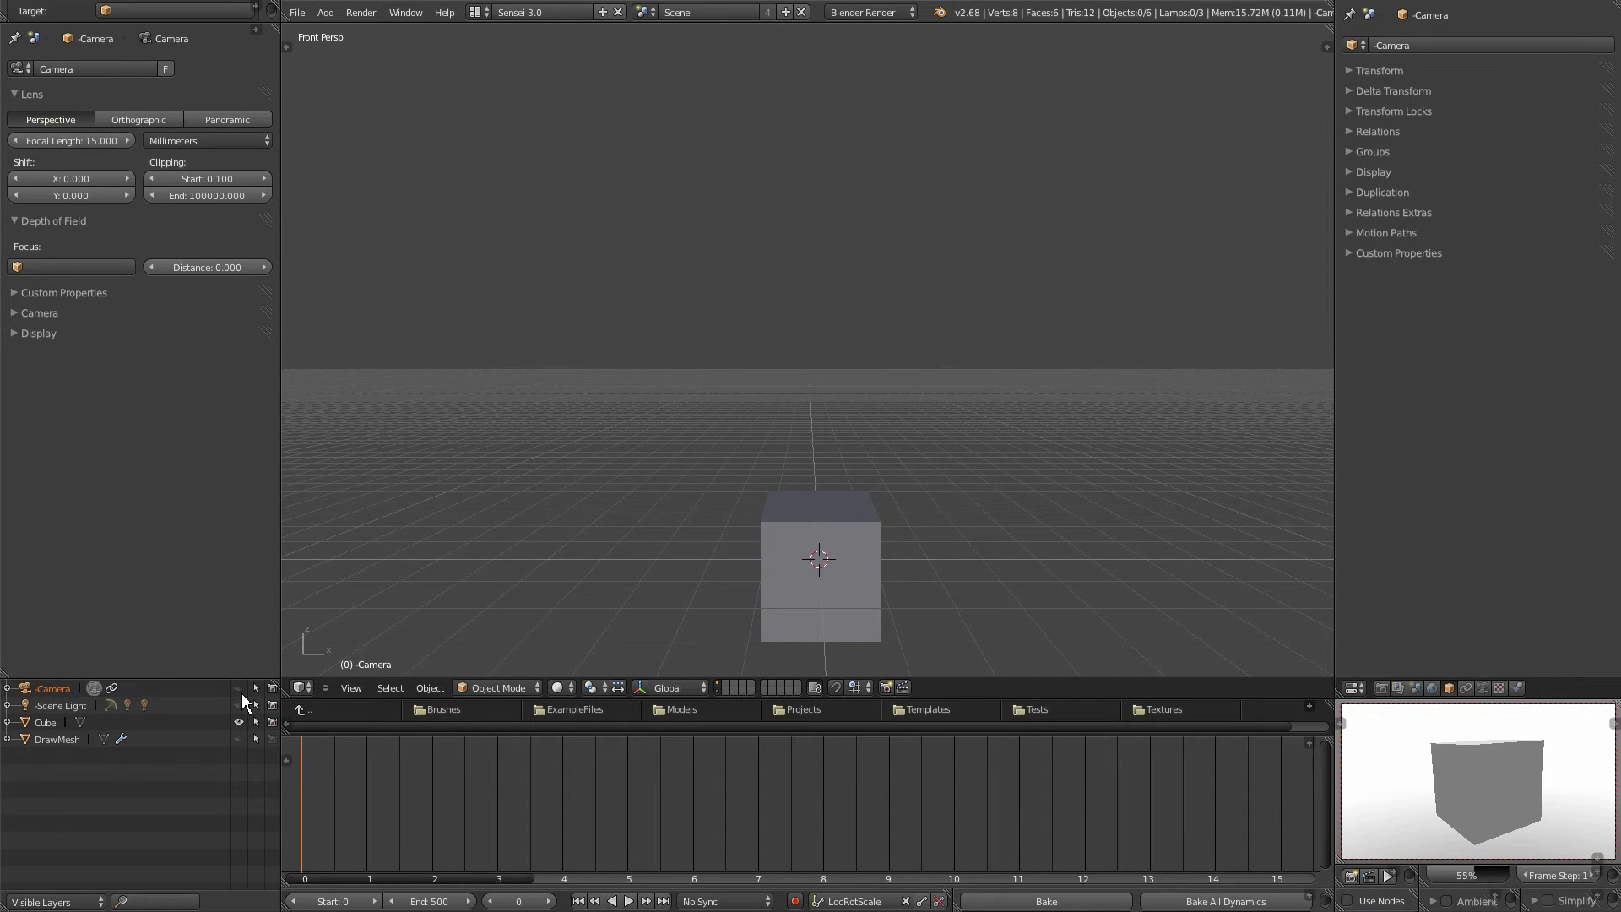
{"action": "left_click", "coordinate": [238, 705]}
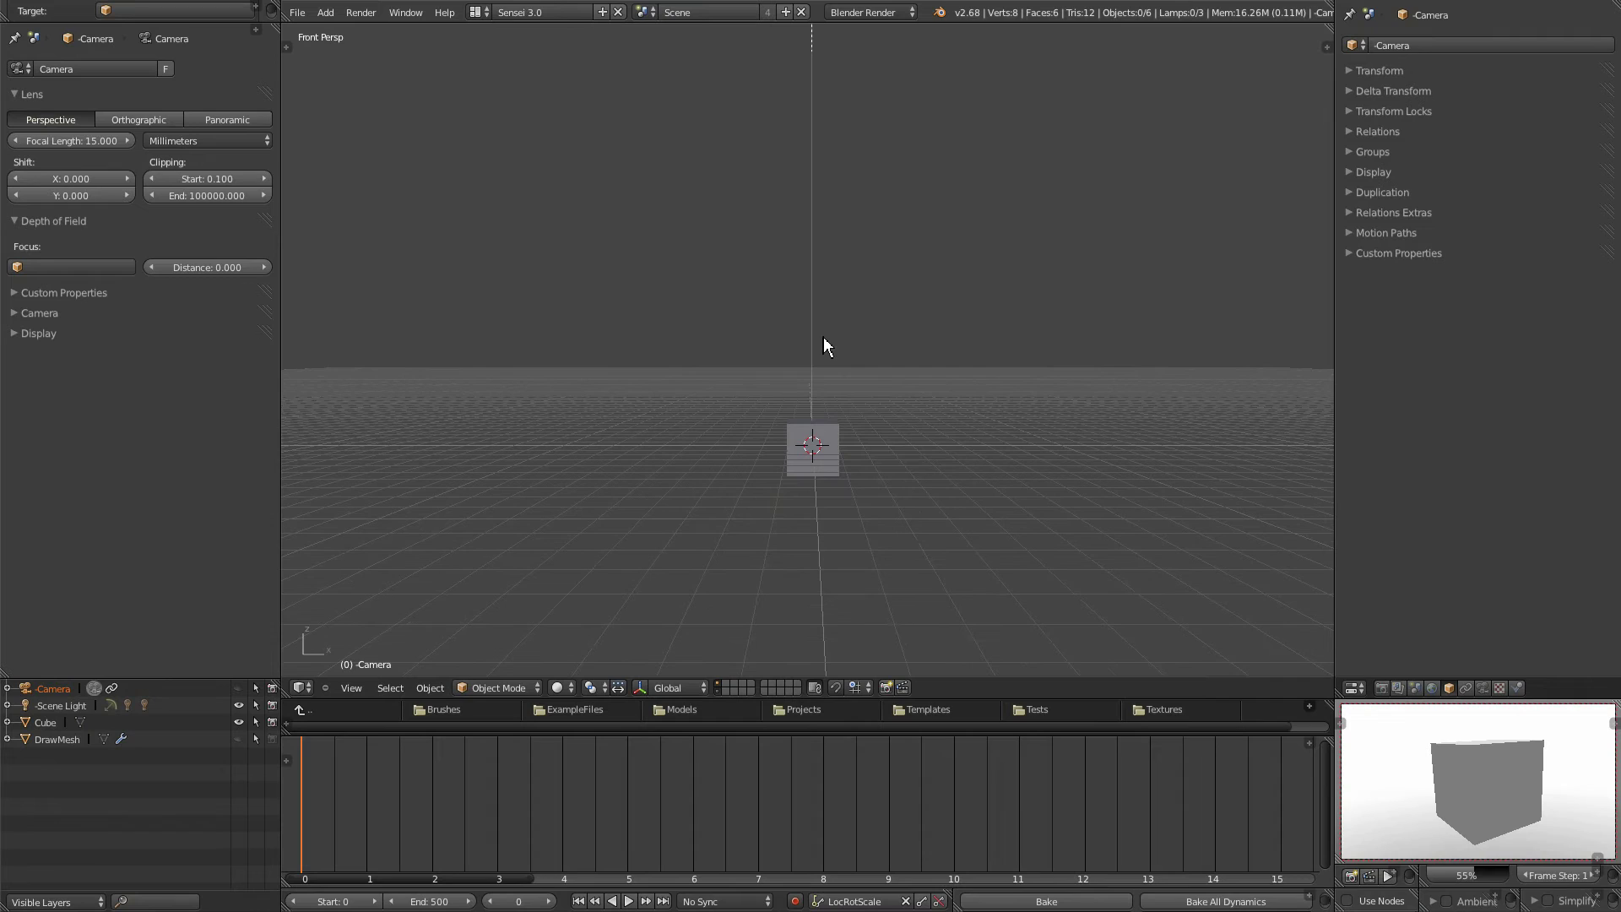
{"action": "middle_click_drag", "start_coordinate": [930, 242], "coordinate": [938, 557]}
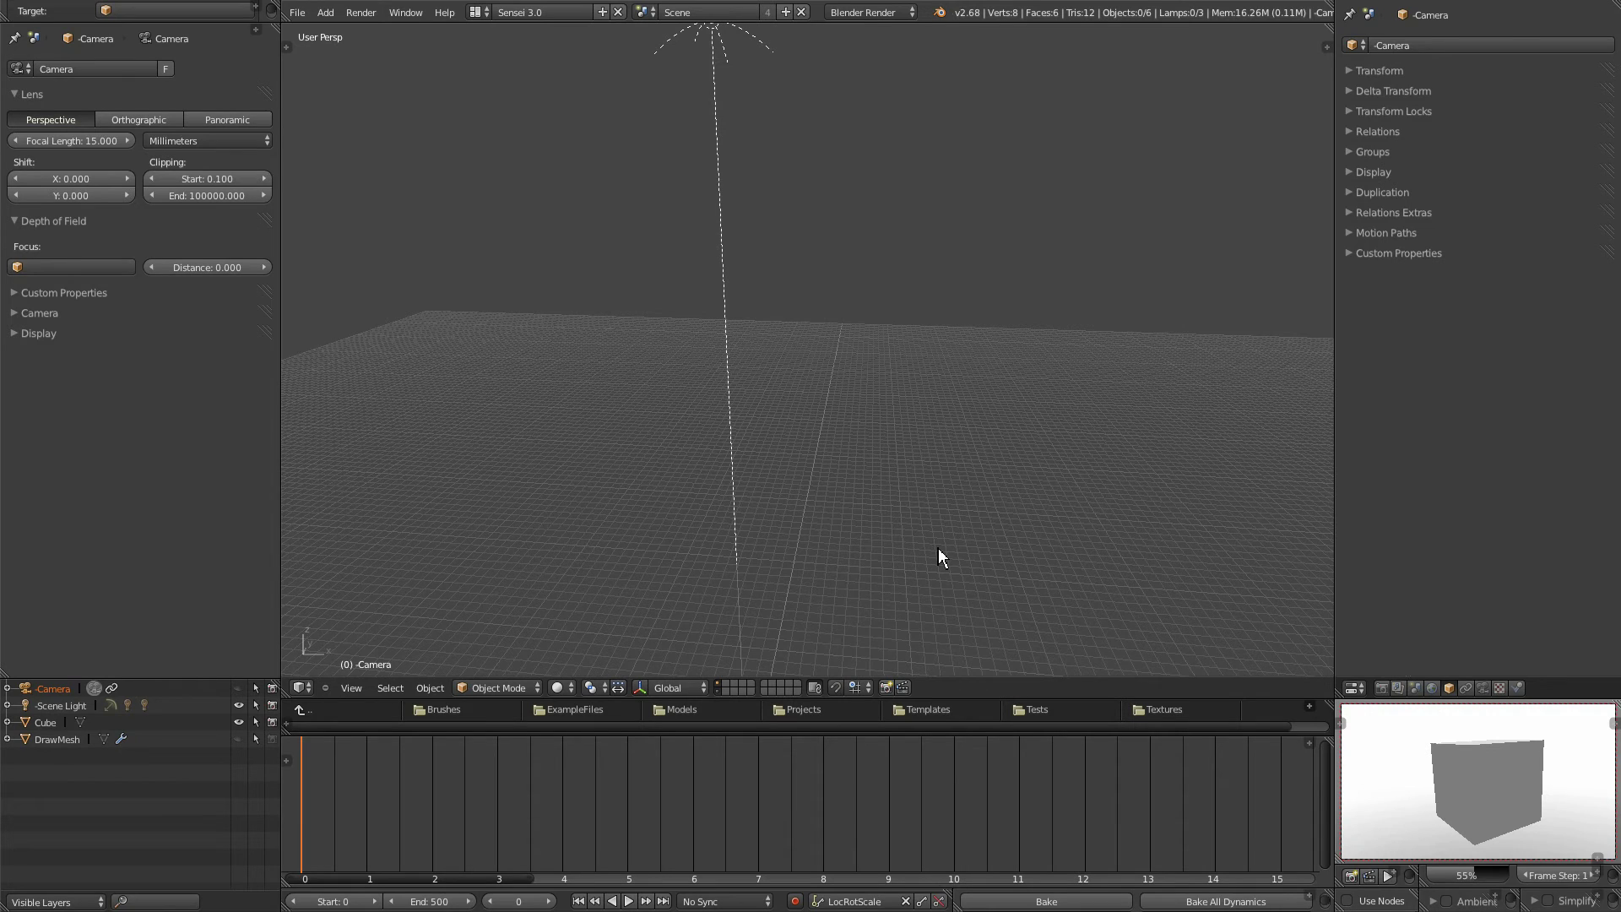
{"action": "left_click", "coordinate": [239, 705]}
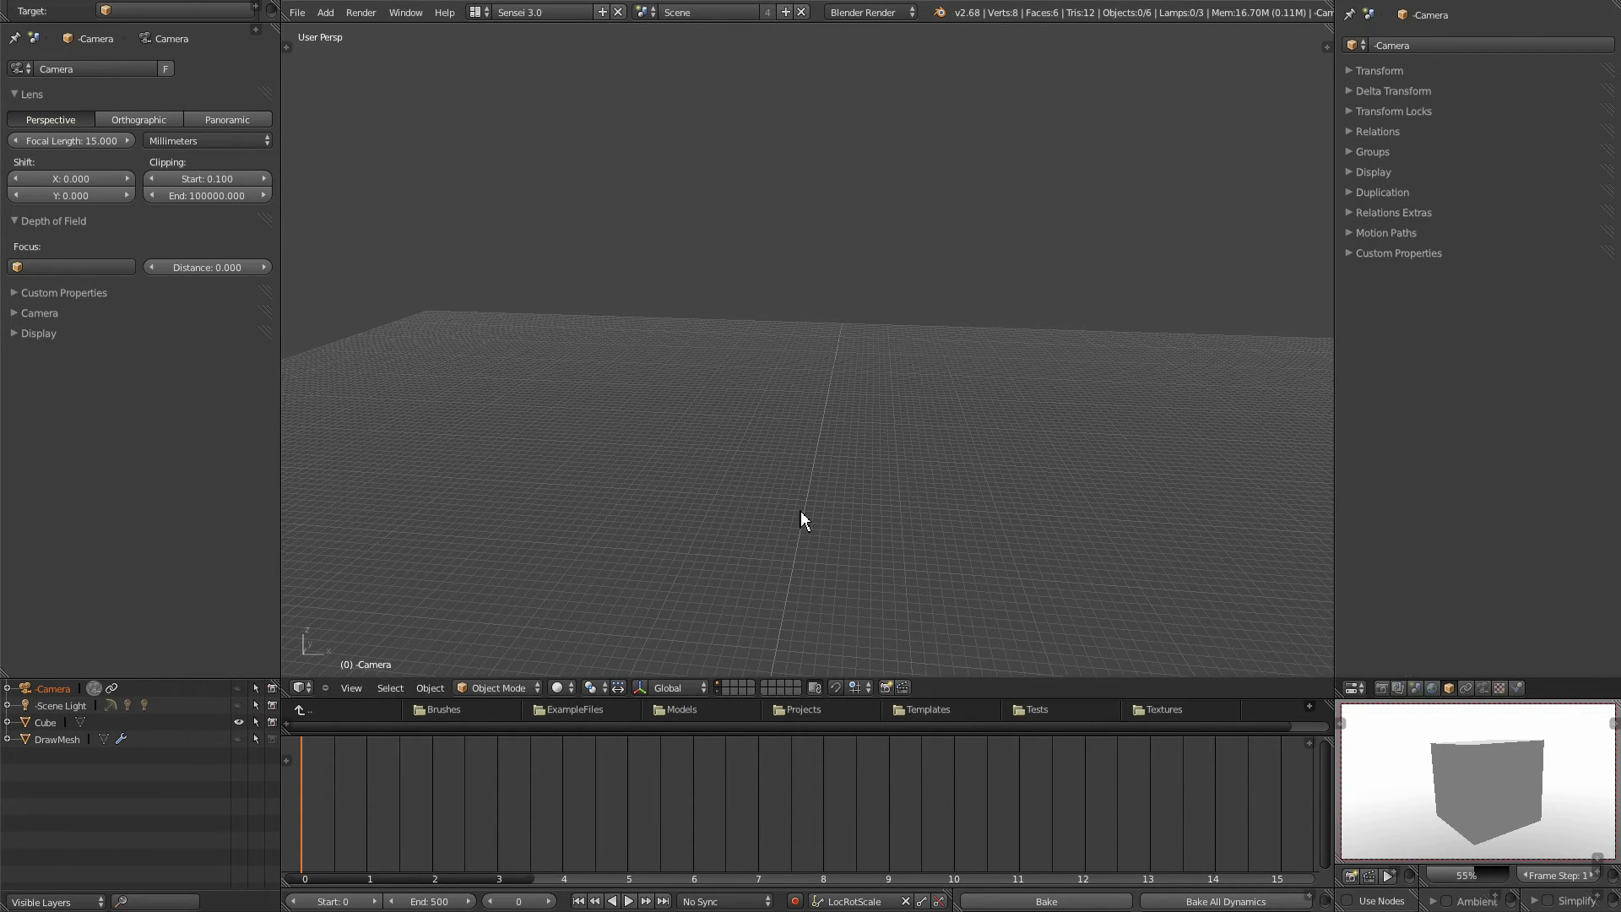
Select the Cube object from the outliner.
{"action": "left_click", "coordinate": [47, 723]}
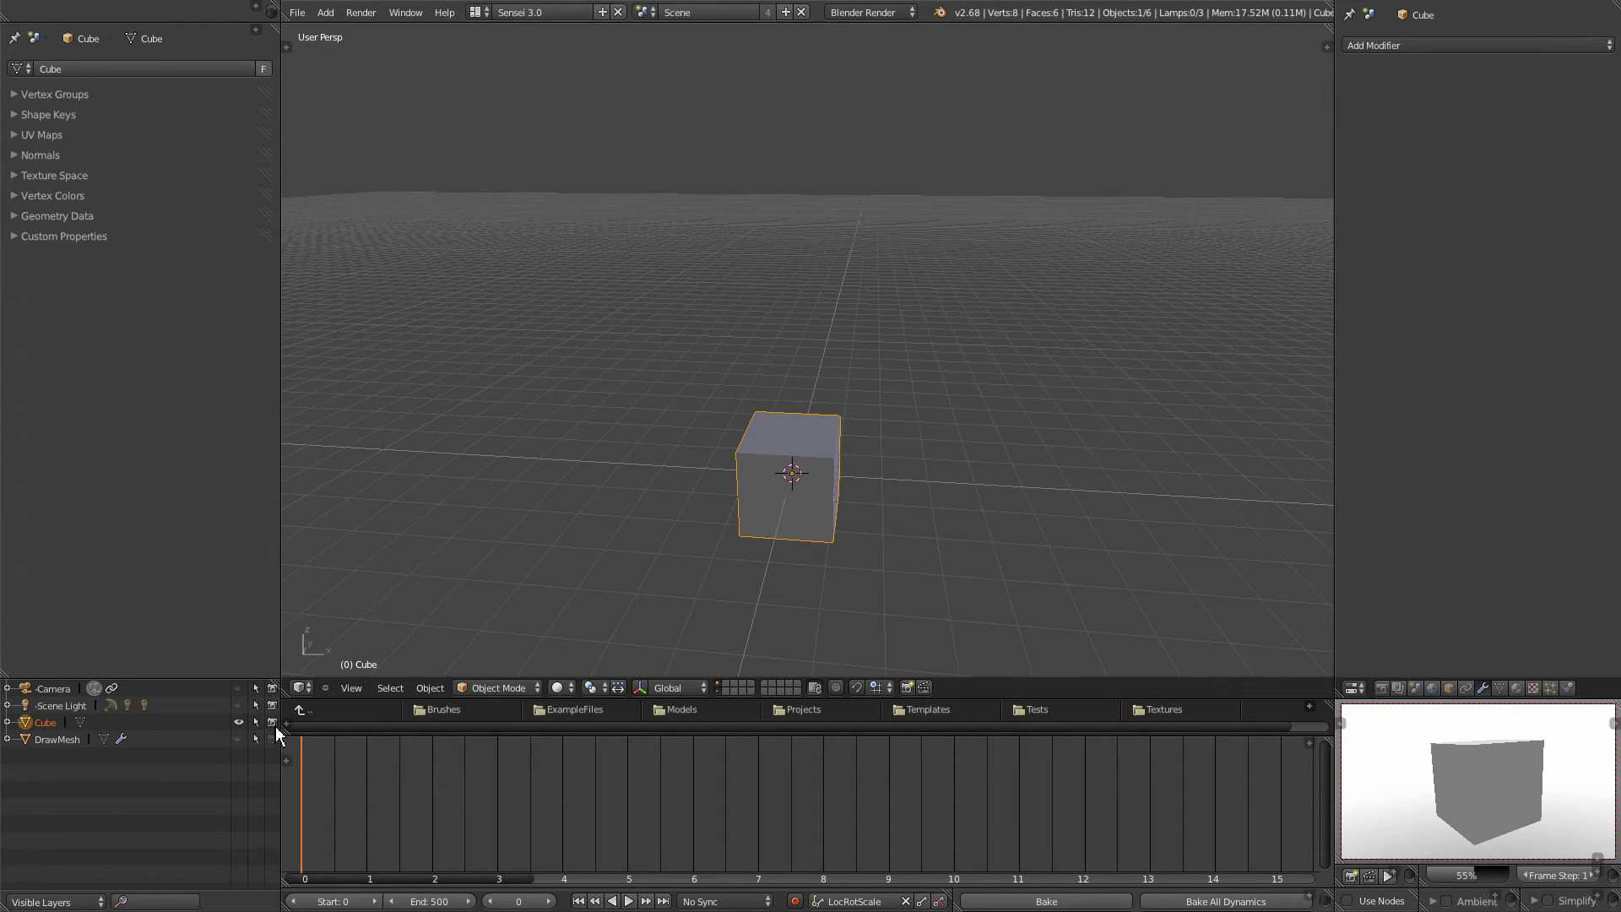
{"action": "scroll", "coordinate": [765, 559], "scroll_direction": "up", "scroll_amount": 2}
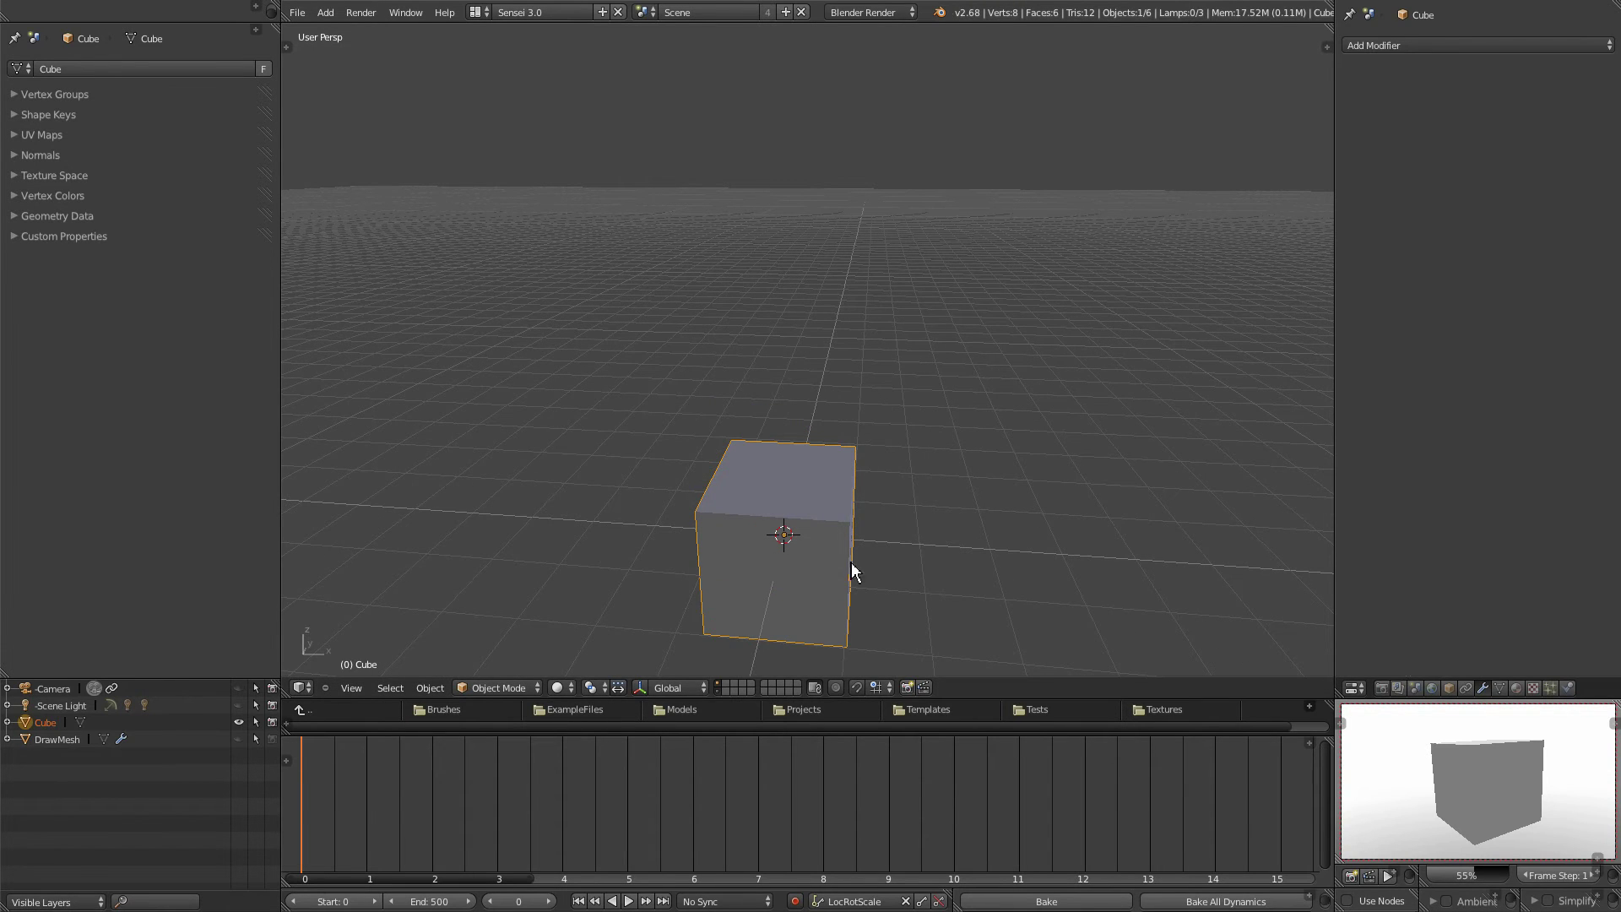
{"action": "middle_click_drag", "start_coordinate": [777, 554], "coordinate": [944, 545]}
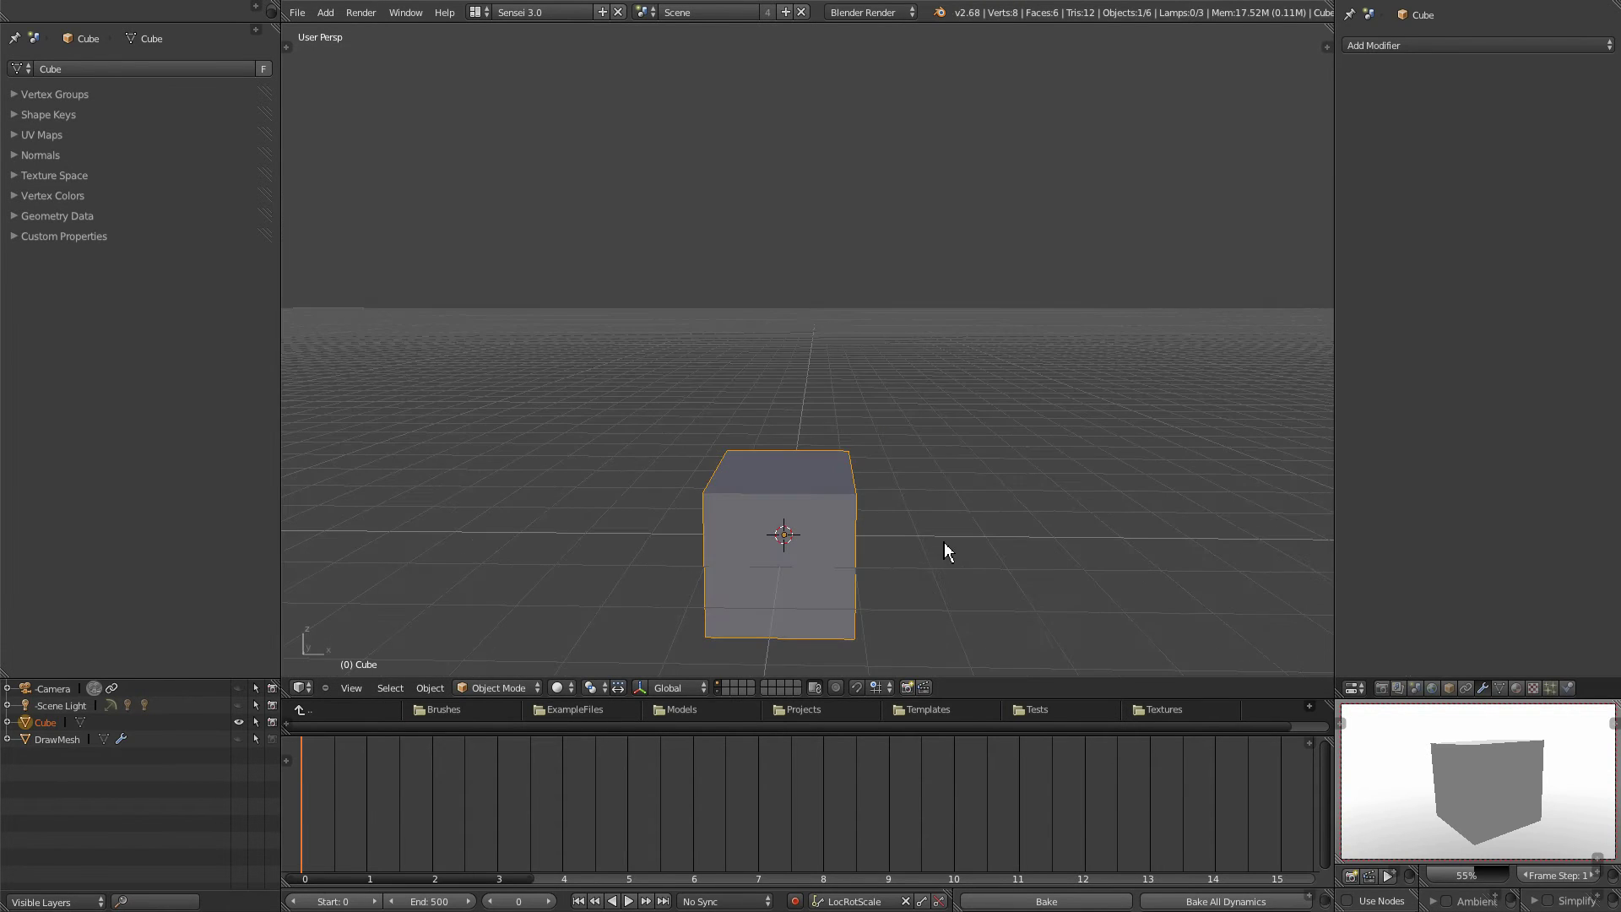
Render the scene with the cube hidden only in the viewport, and again with it also excluded from rendering.
{"action": "left_click", "coordinate": [240, 722]}
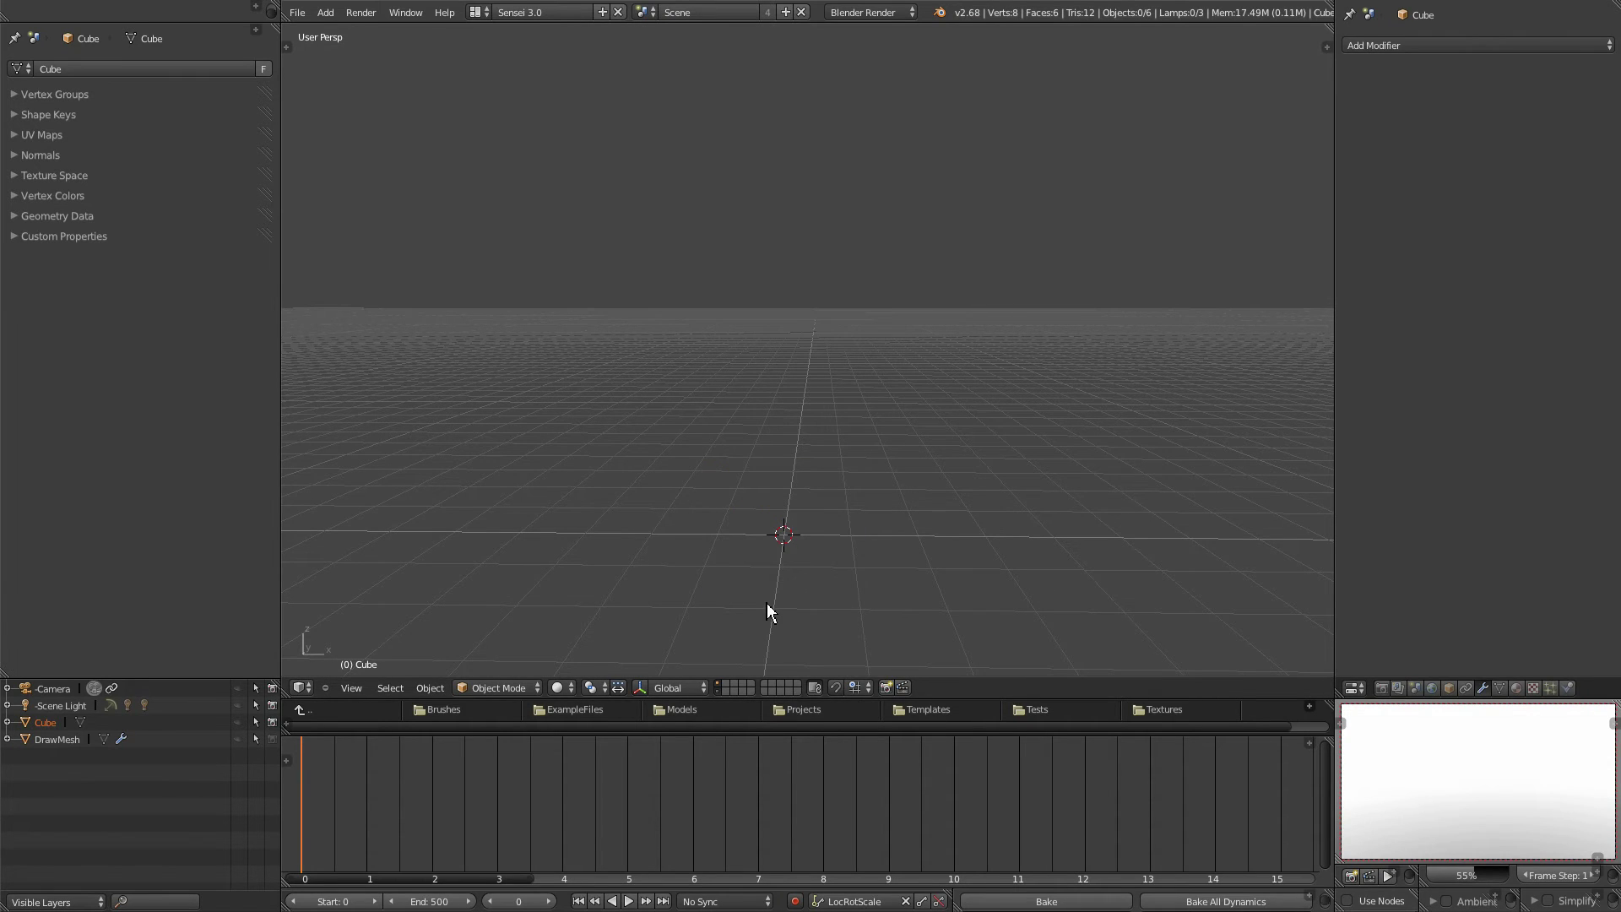
{"action": "left_click", "coordinate": [1366, 878]}
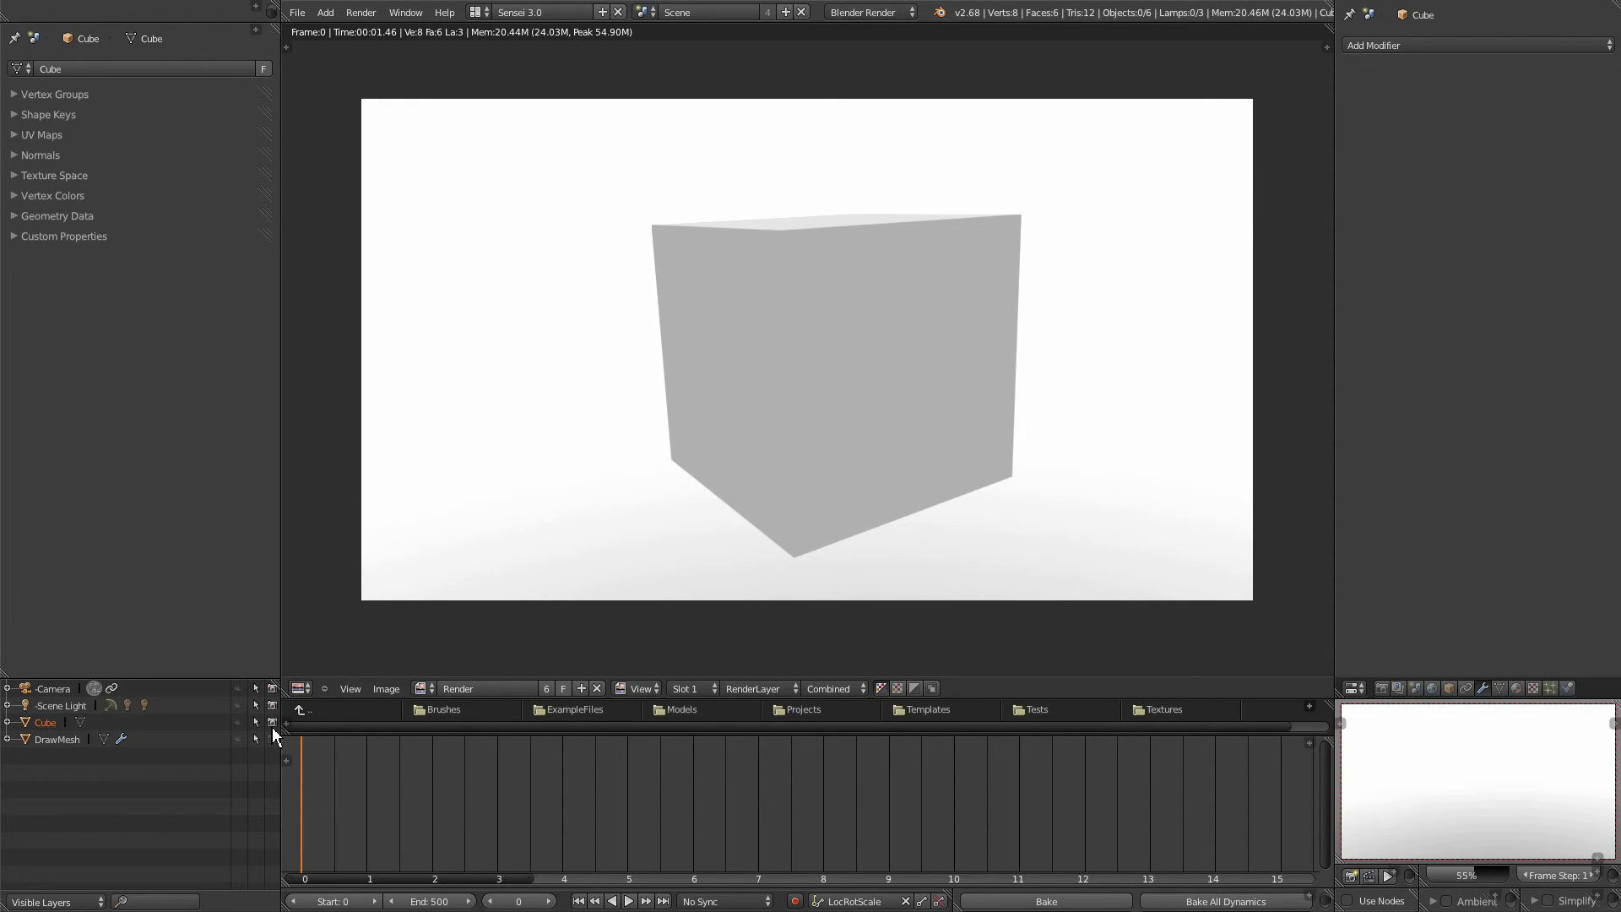
{"action": "left_click", "coordinate": [1351, 876]}
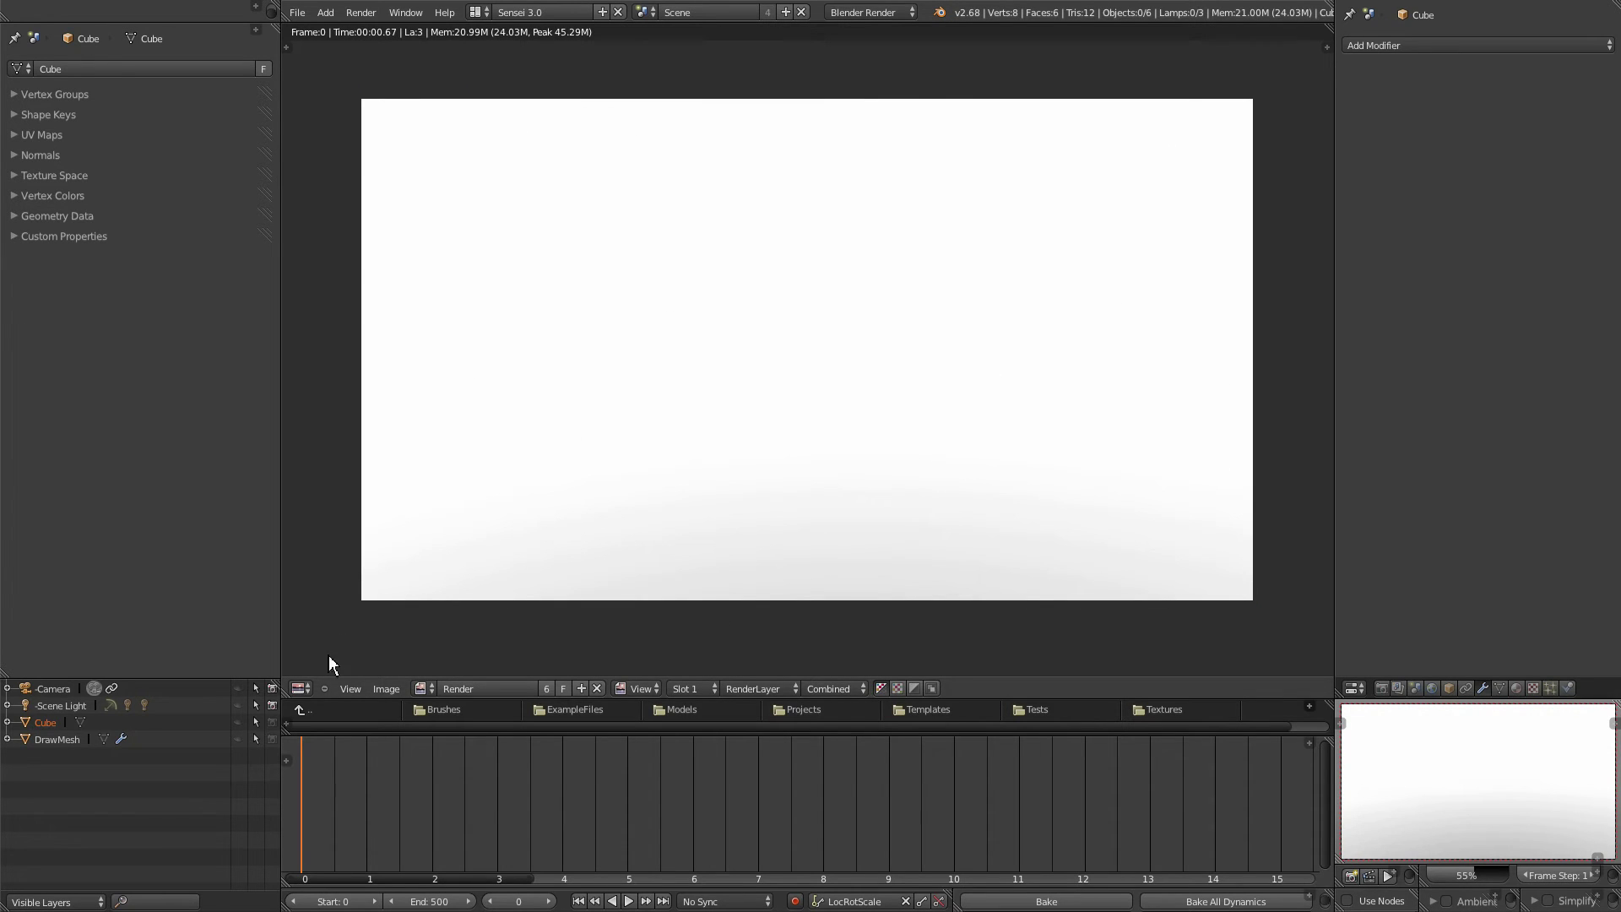
{"action": "key", "text": "Escape"}
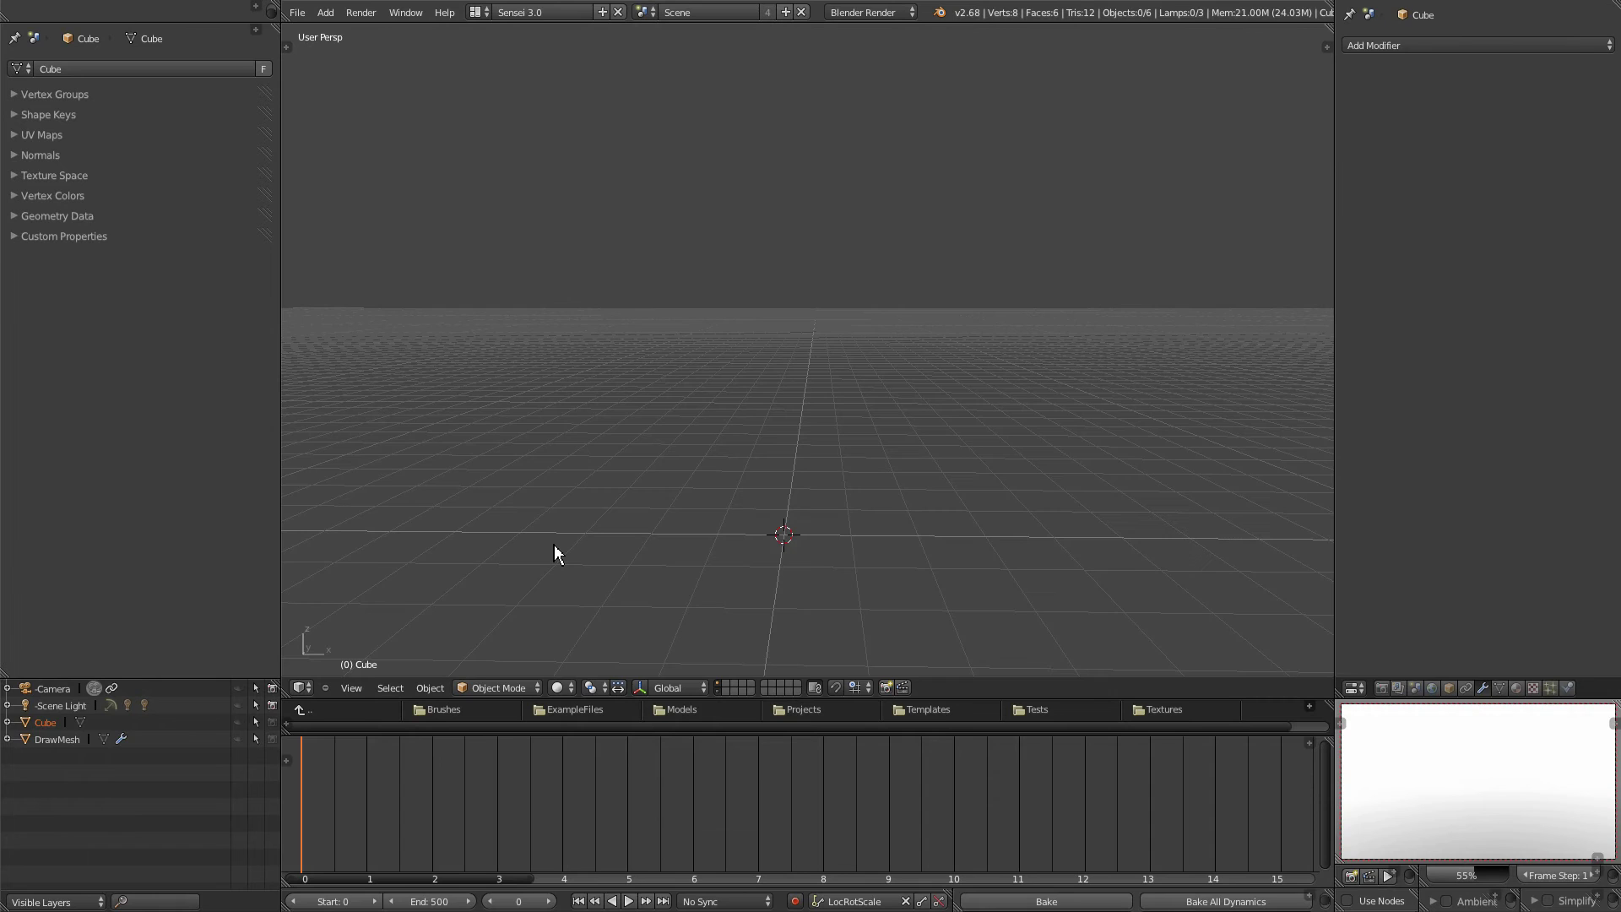
Restore the cube's viewport and render visibility, and try its selectability and viewport visibility toggles.
{"action": "left_click", "coordinate": [240, 723]}
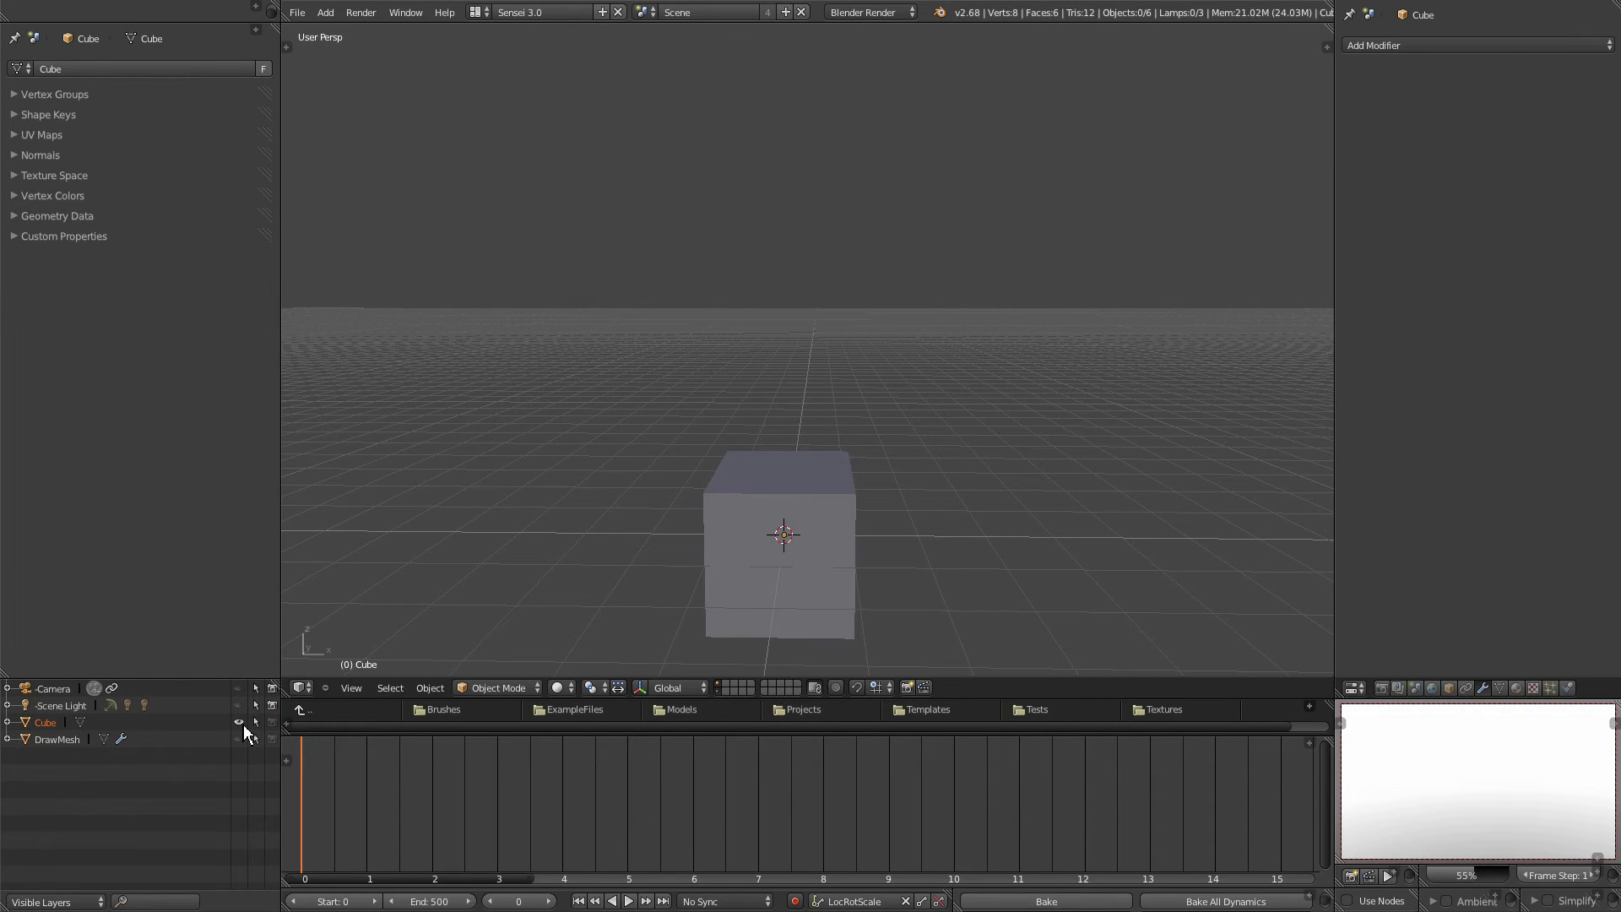
{"action": "left_click", "coordinate": [272, 723]}
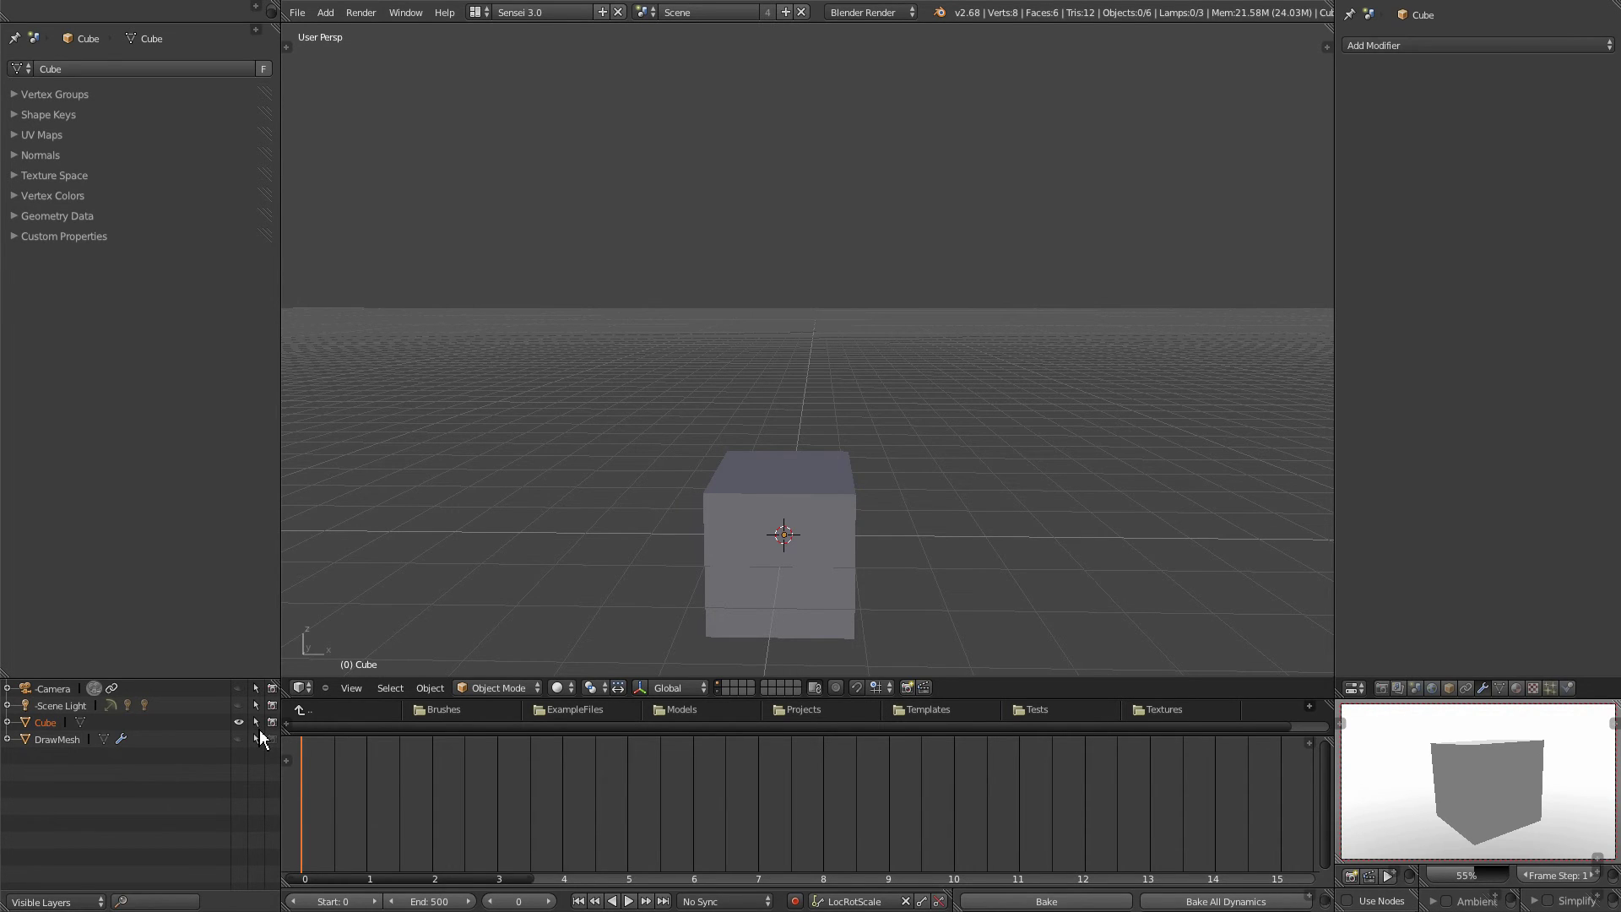
{"action": "left_click", "coordinate": [258, 725]}
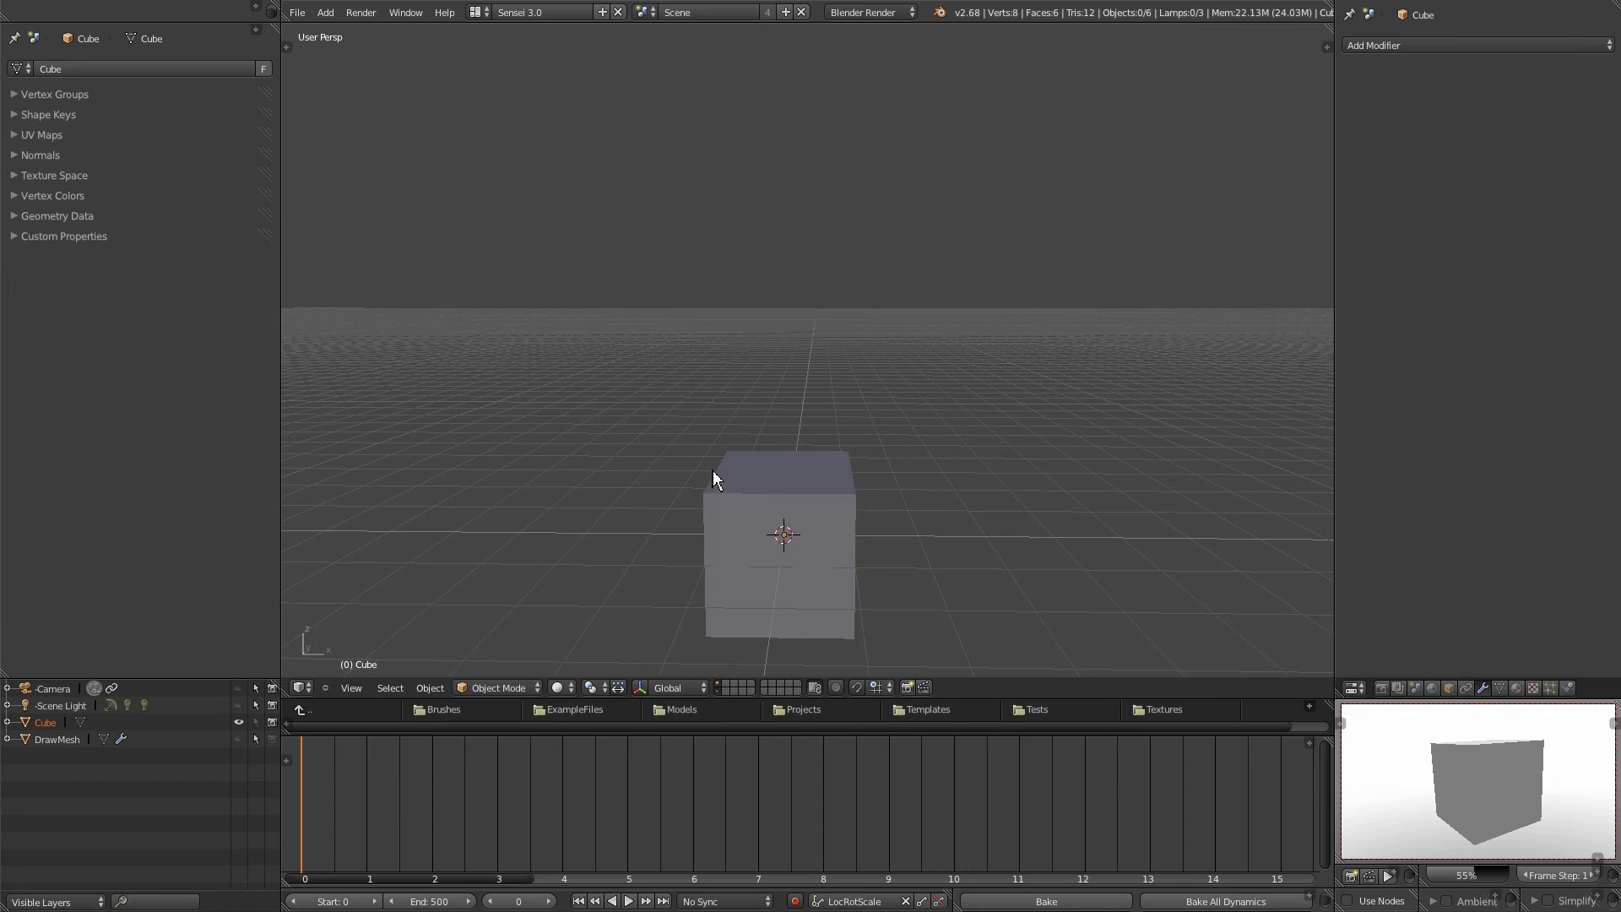
{"action": "left_click", "coordinate": [239, 722]}
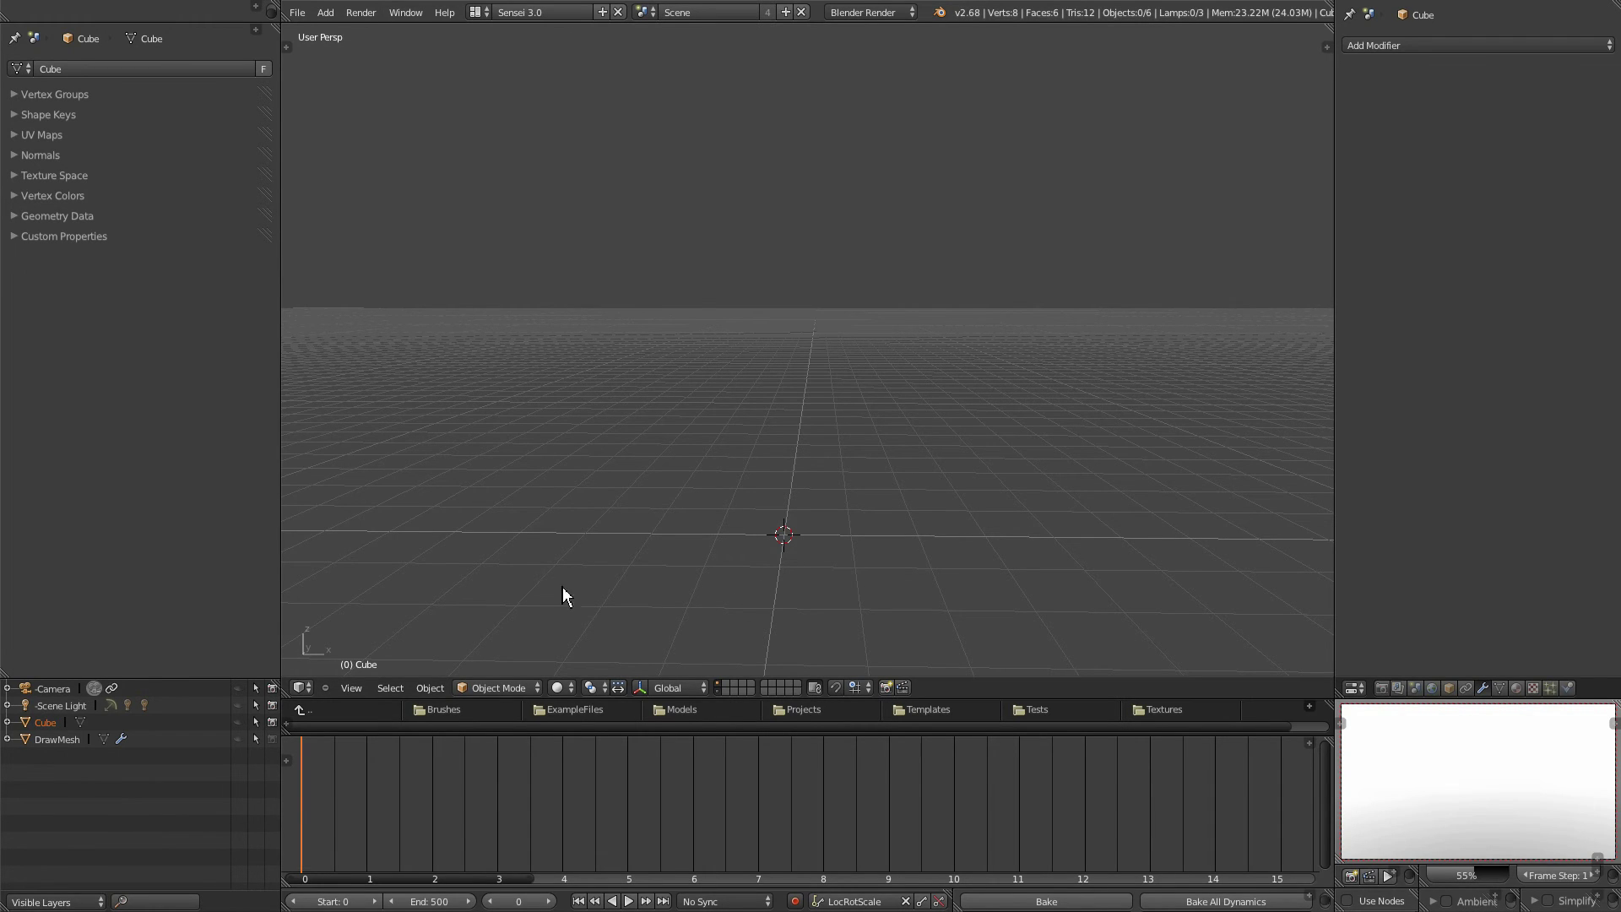
{"action": "left_click", "coordinate": [239, 722]}
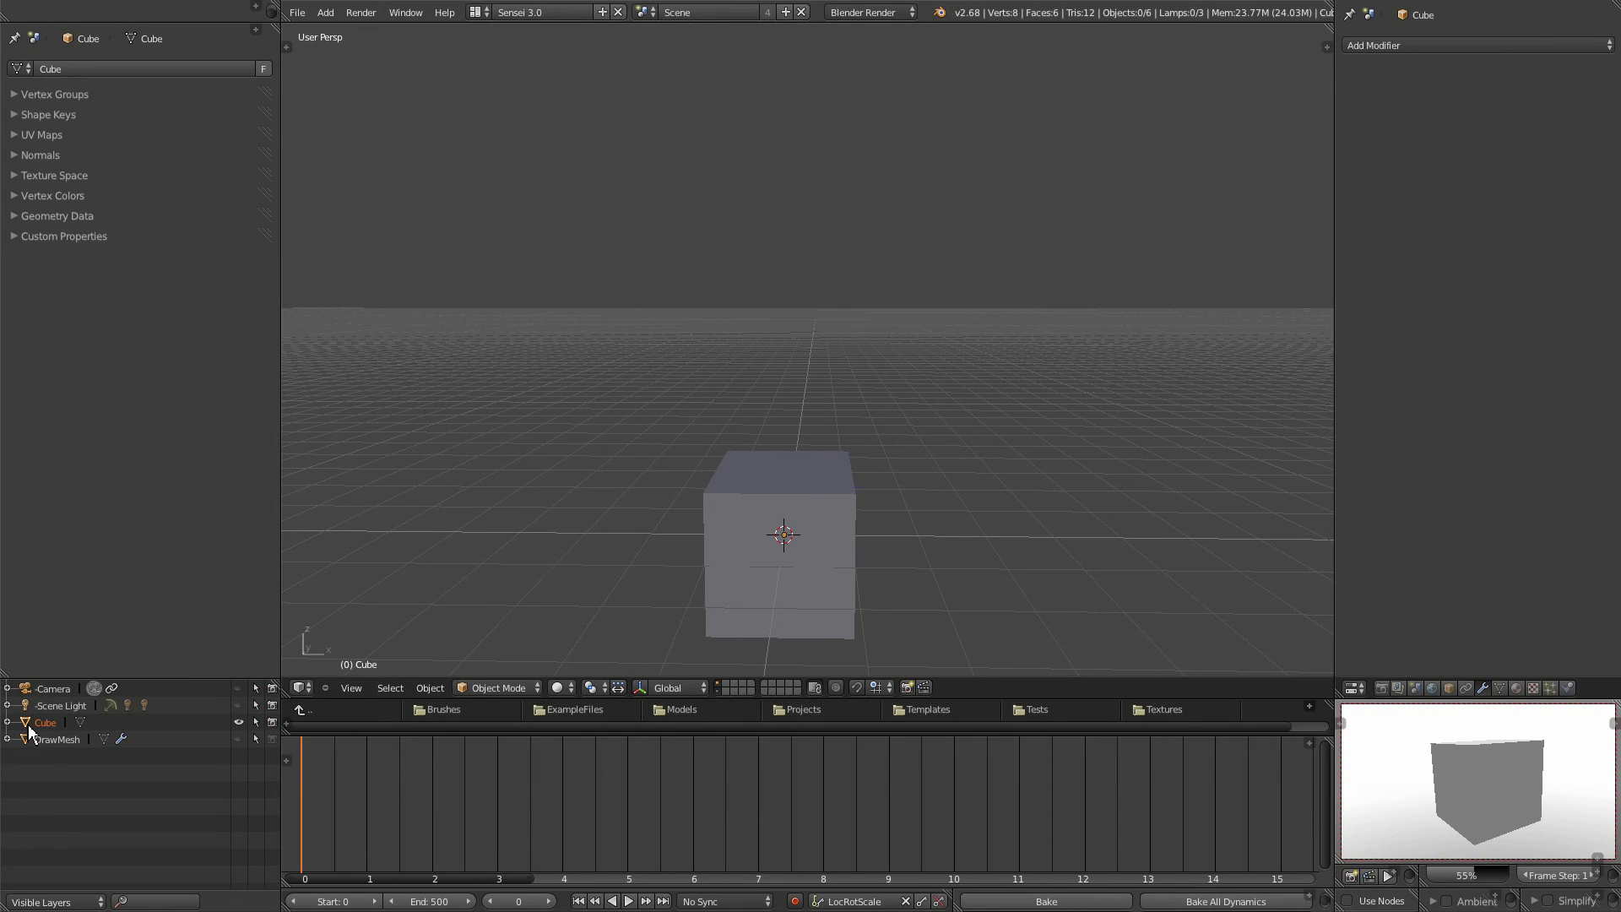
Place a copy of the cube from the outliner up and to the left of the original, and rename it "my second cube".
{"action": "left_click_drag", "start_coordinate": [31, 724], "coordinate": [458, 268]}
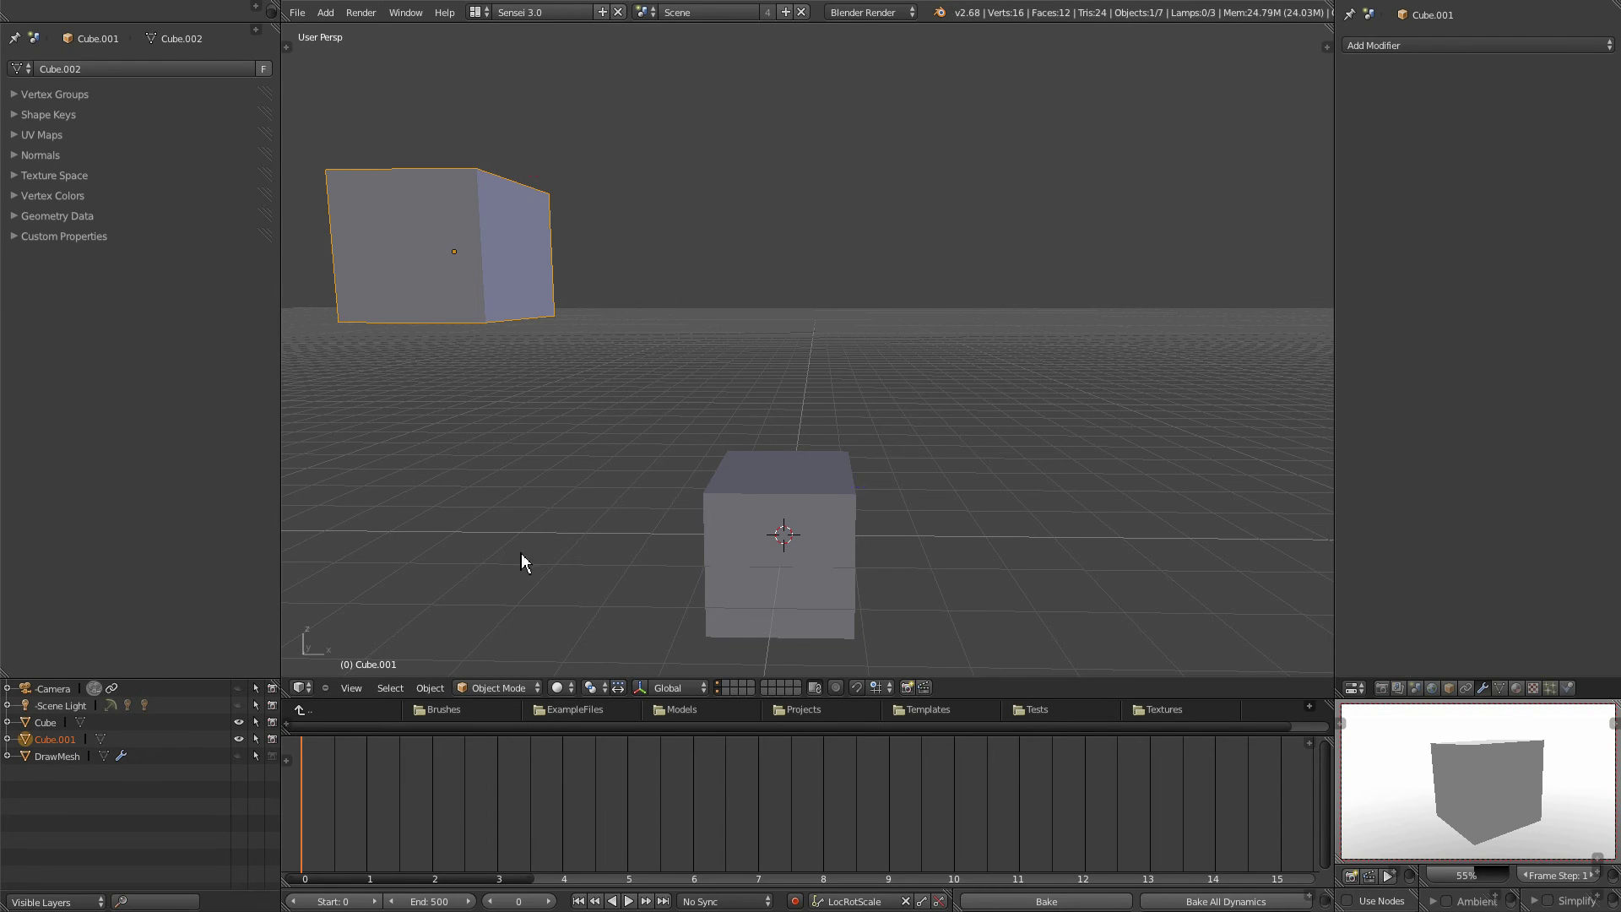
{"action": "double_click", "coordinate": [59, 740]}
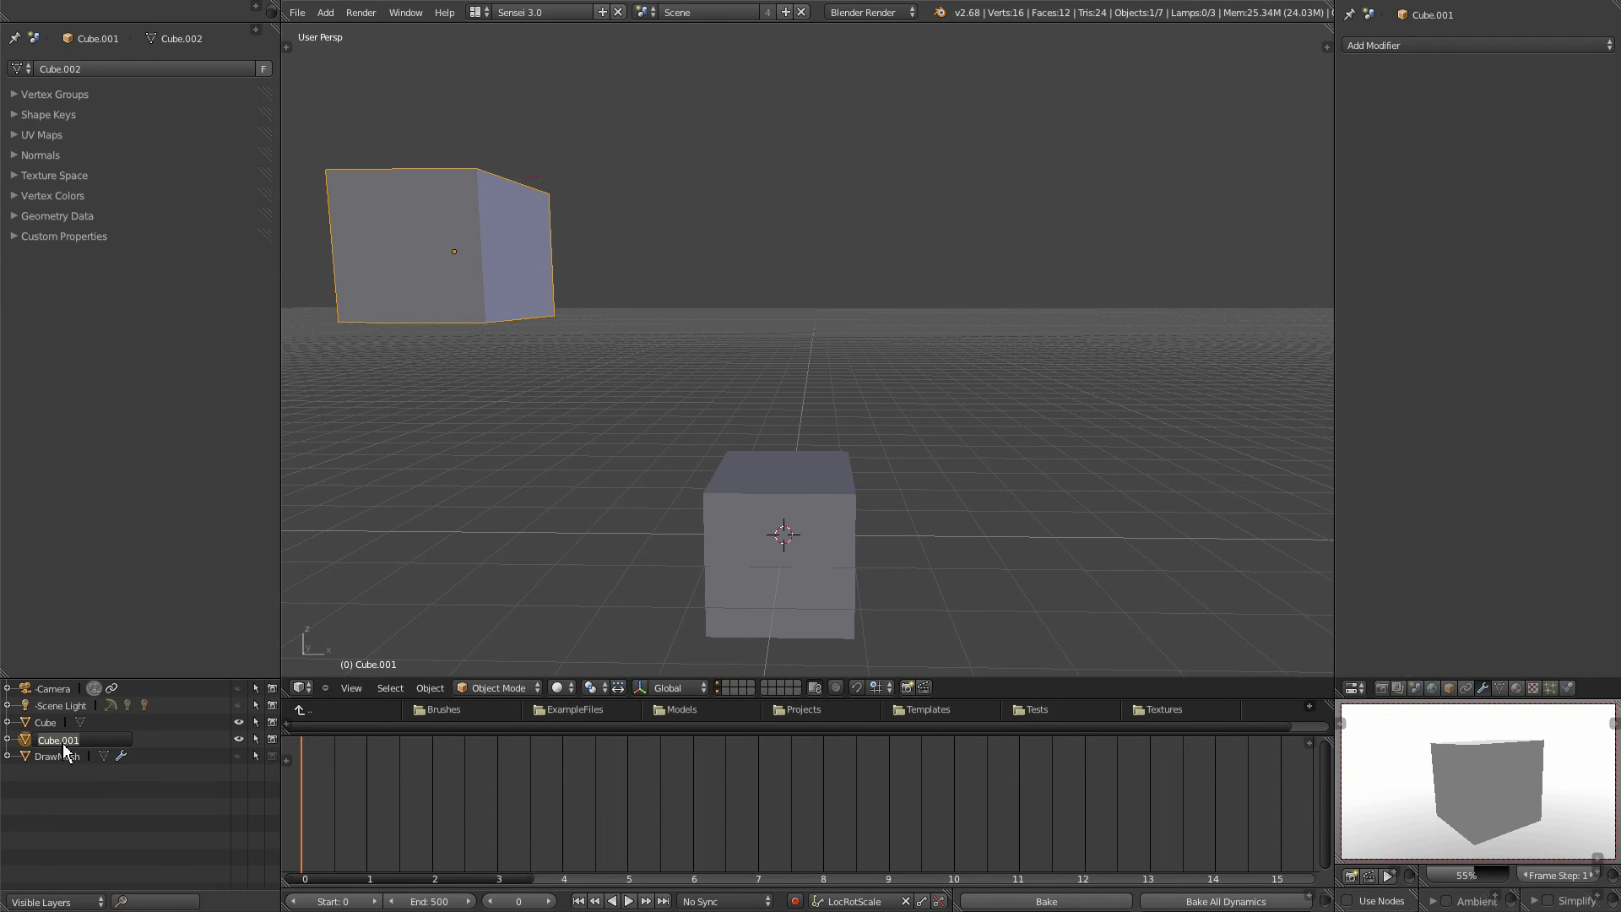
{"action": "type", "text": "my second cube"}
{"action": "key", "text": "Return"}
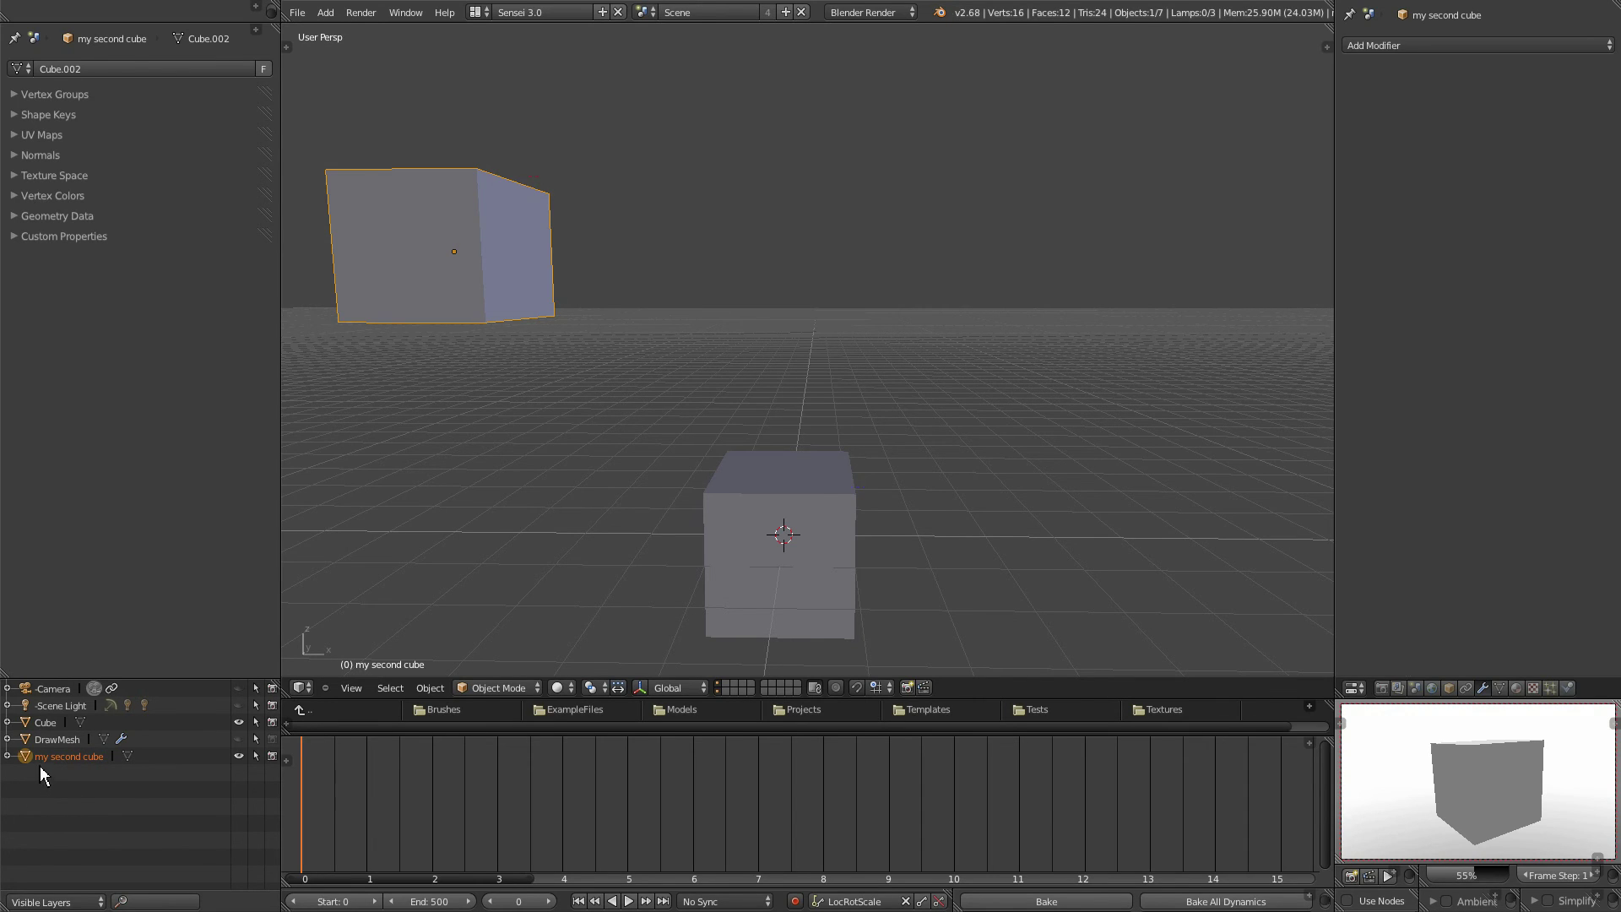
Place a copy of "my second cube" below it, and add a Monkey mesh high on the opposite side of the scene.
{"action": "left_click_drag", "start_coordinate": [43, 756], "coordinate": [472, 458]}
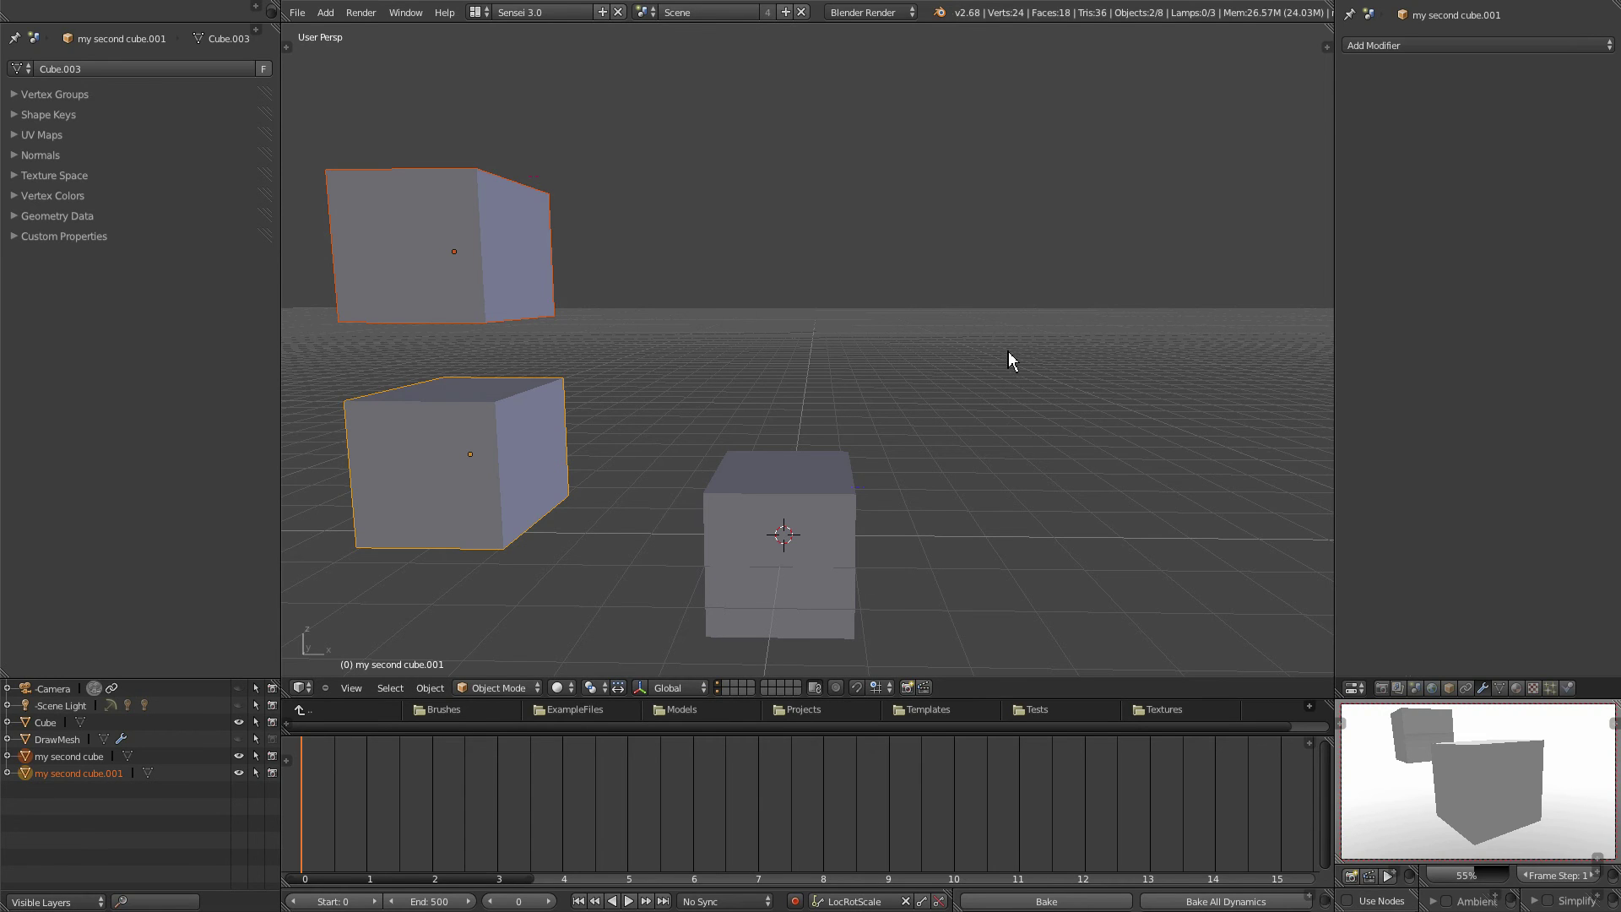
{"action": "left_click", "coordinate": [1112, 255]}
{"action": "key", "text": "shift+a"}
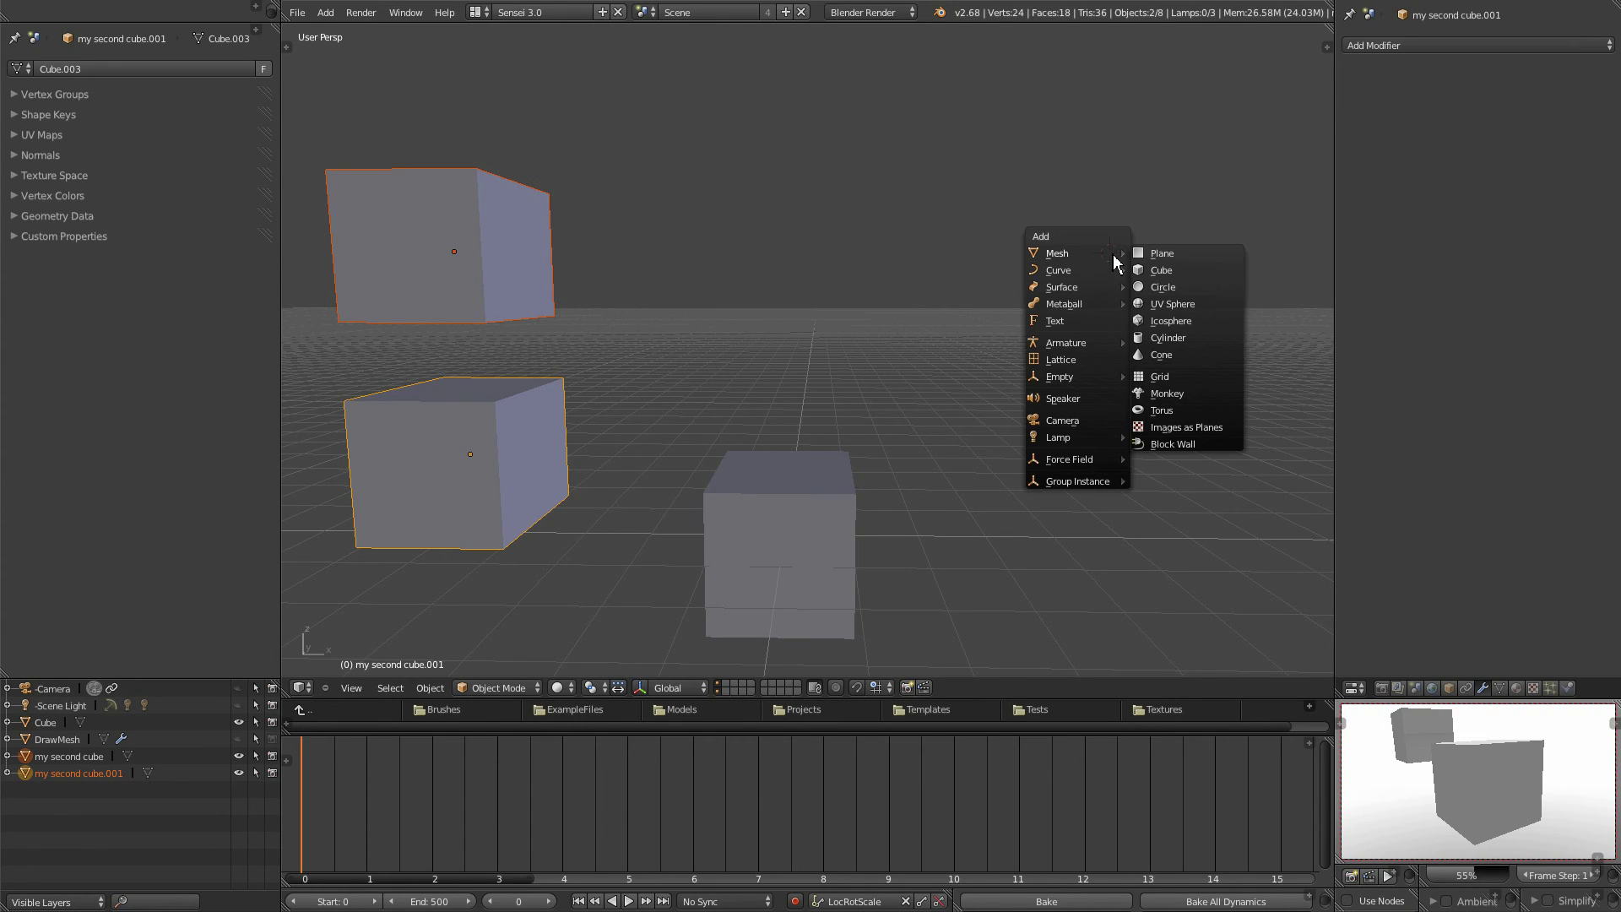
{"action": "left_click", "coordinate": [1185, 394]}
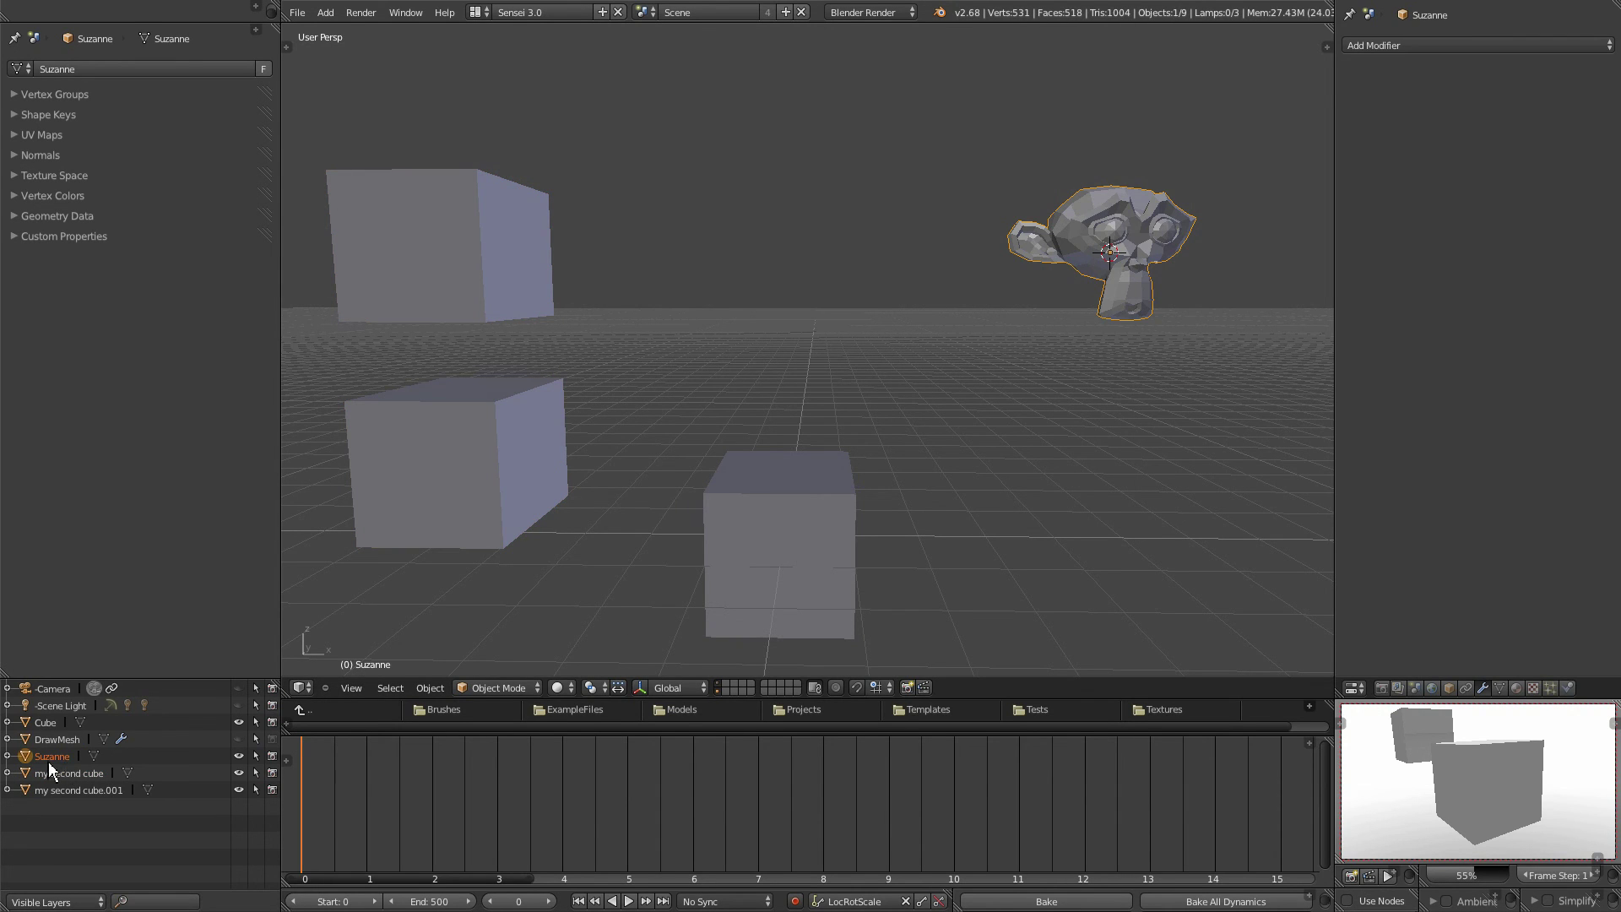
Place two copies of the monkey from the outliner, one above the original cube and one beside it.
{"action": "left_click_drag", "start_coordinate": [26, 759], "coordinate": [731, 235]}
{"action": "left_click_drag", "start_coordinate": [26, 772], "coordinate": [994, 463]}
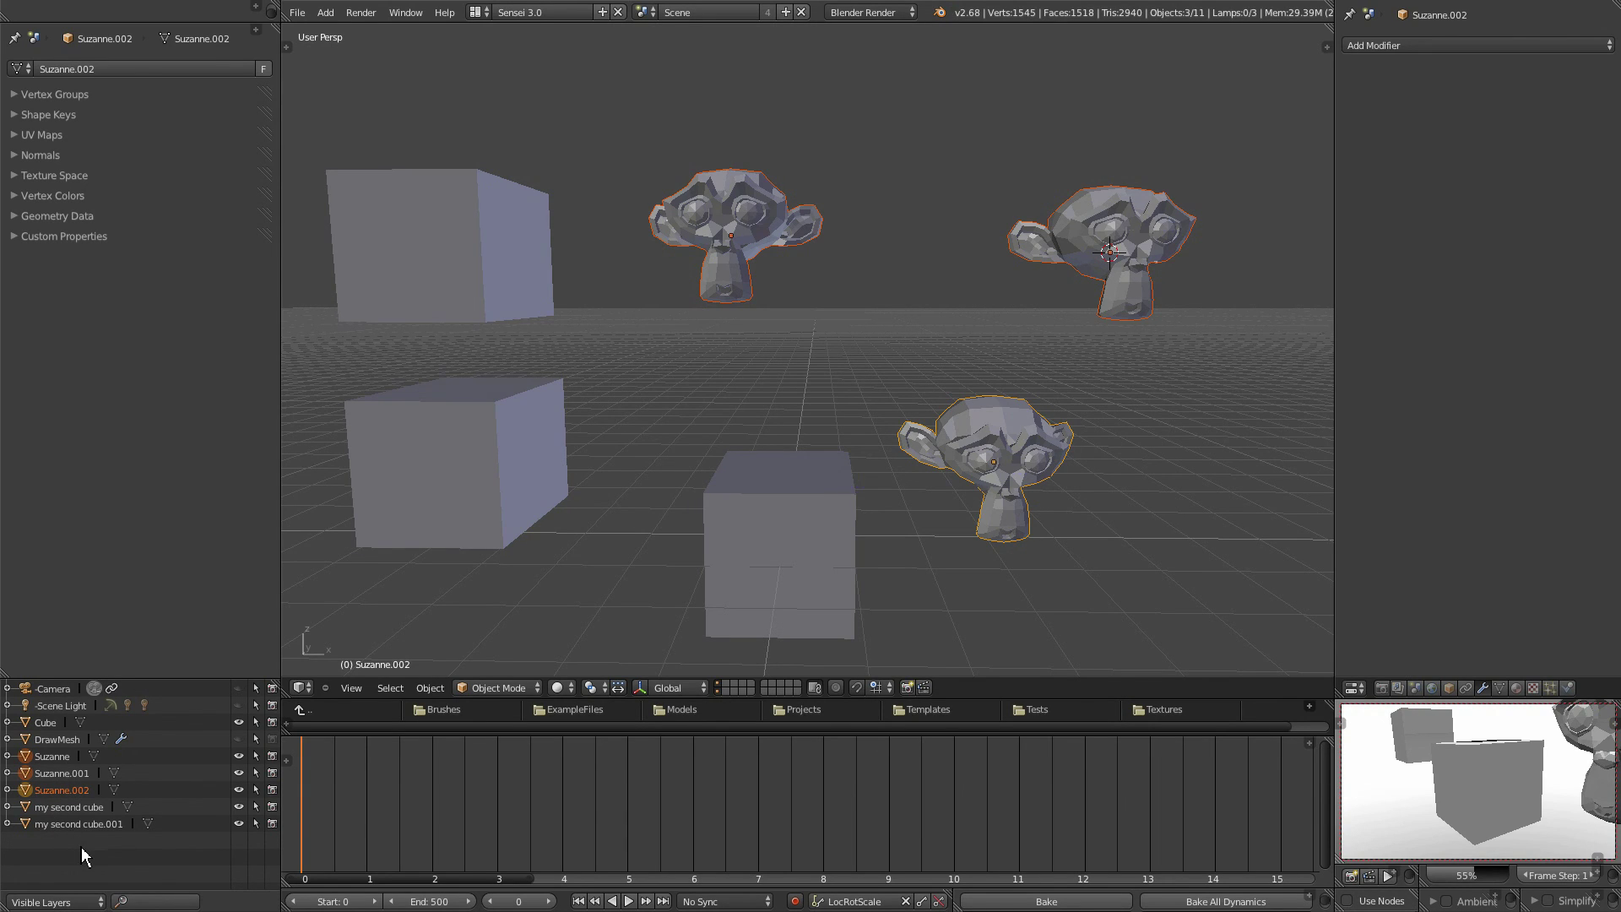
Parent "my second cube" to the Suzanne.001 monkey in the outliner.
{"action": "right_click", "coordinate": [443, 247]}
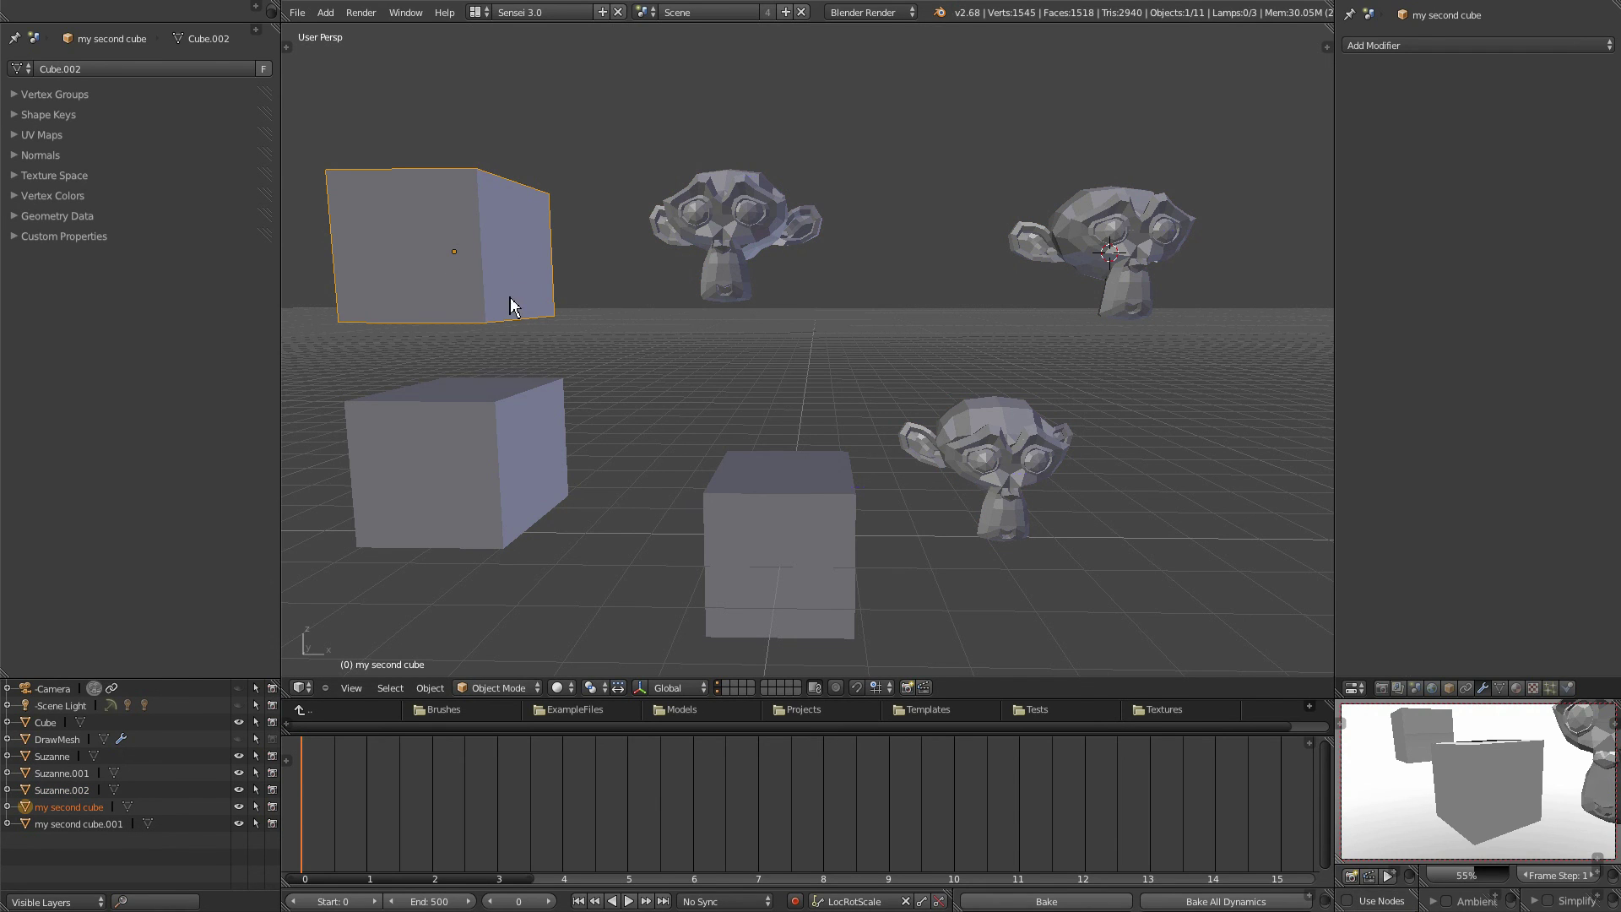
{"action": "right_click", "coordinate": [722, 235]}
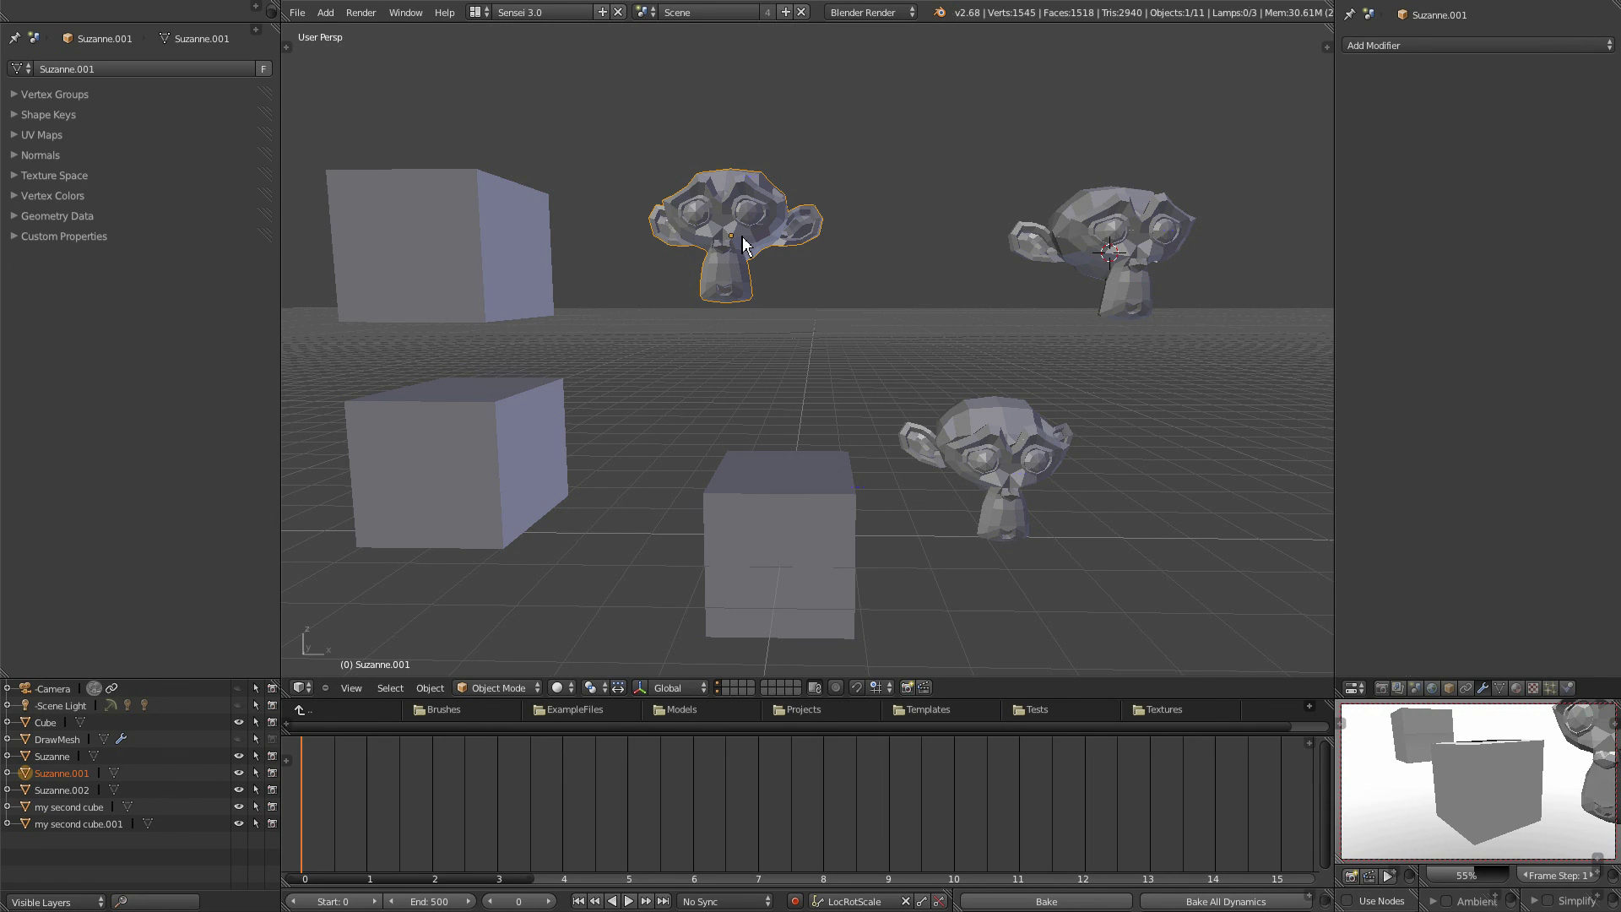
{"action": "right_click", "coordinate": [446, 317]}
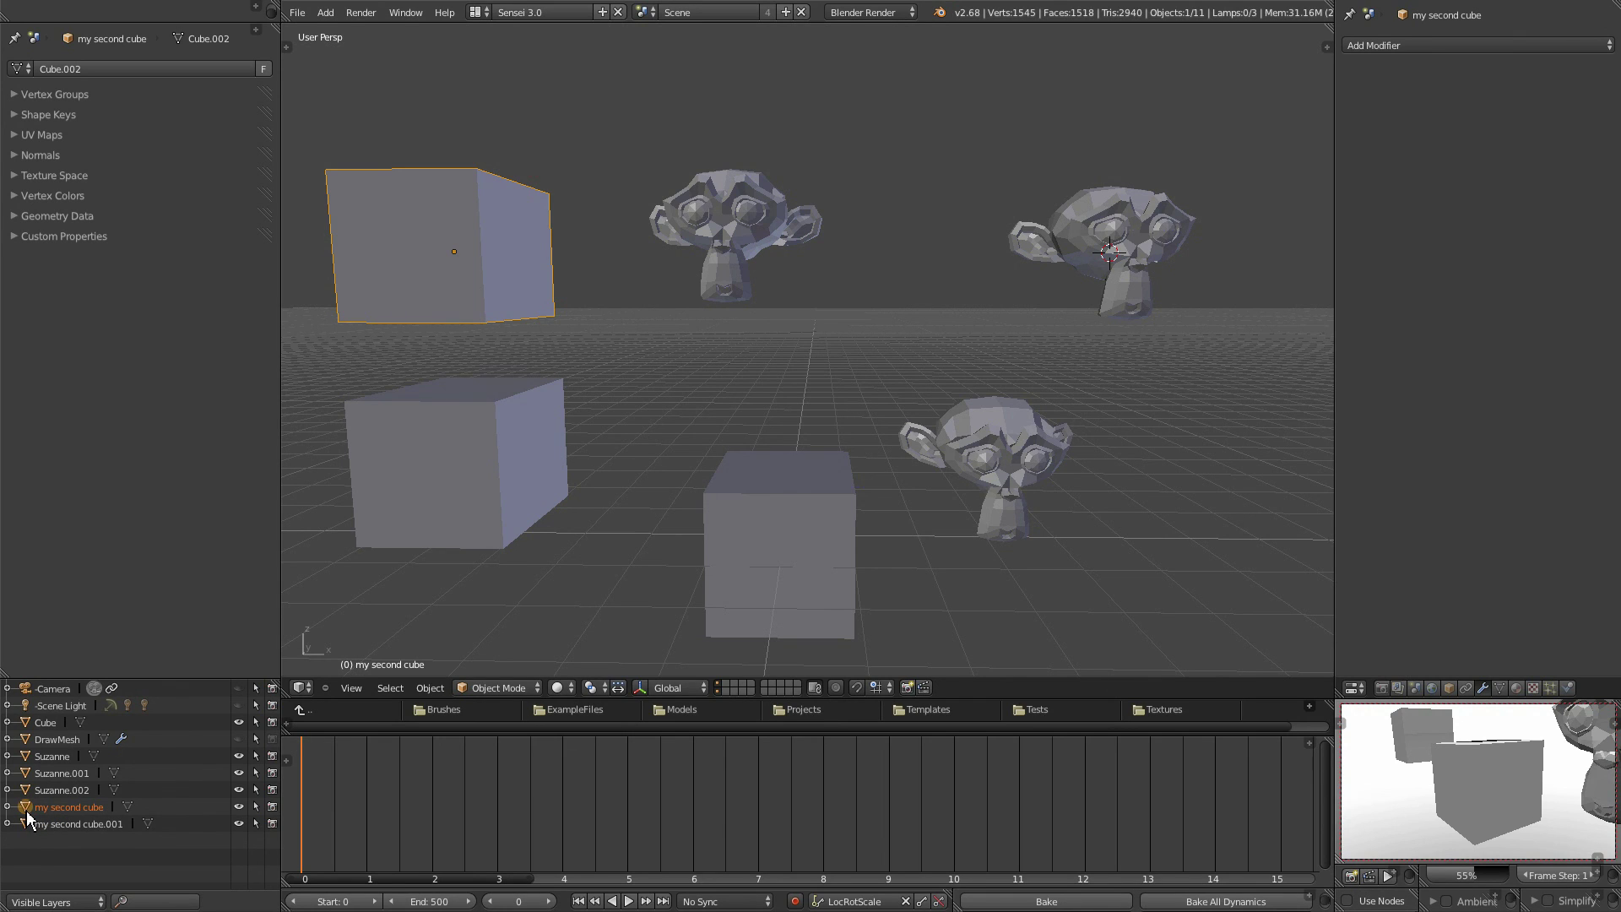
{"action": "left_click_drag", "start_coordinate": [27, 812], "coordinate": [28, 779]}
Move and rotate the Suzanne.001 monkey together with its child cube.
{"action": "right_click", "coordinate": [735, 243]}
{"action": "key", "text": "r"}
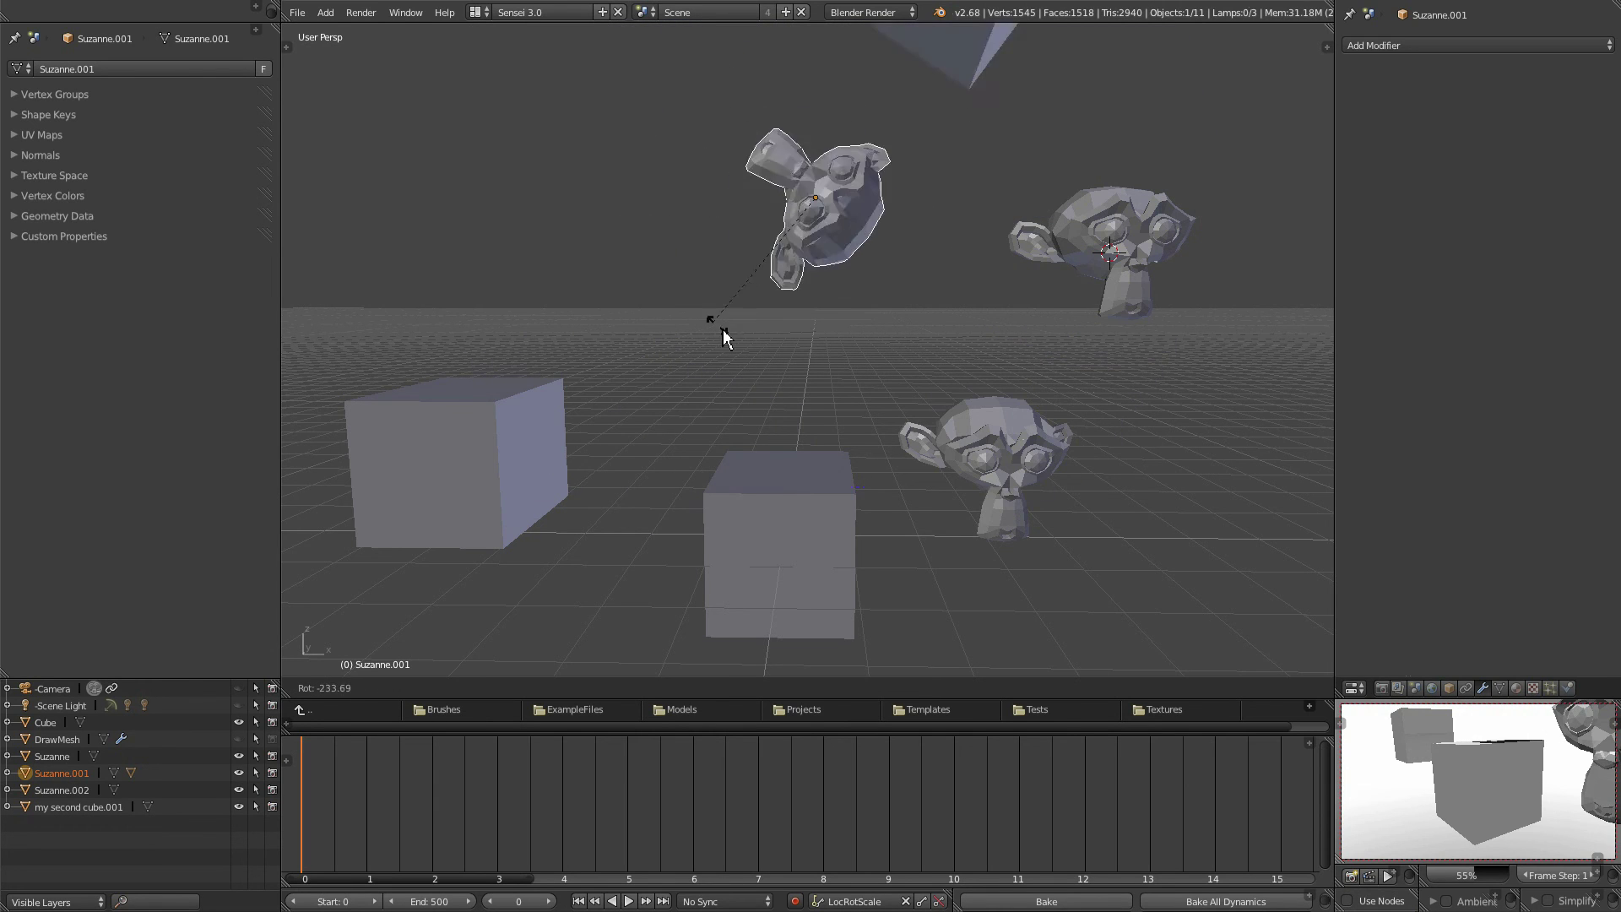
{"action": "left_click", "coordinate": [965, 193]}
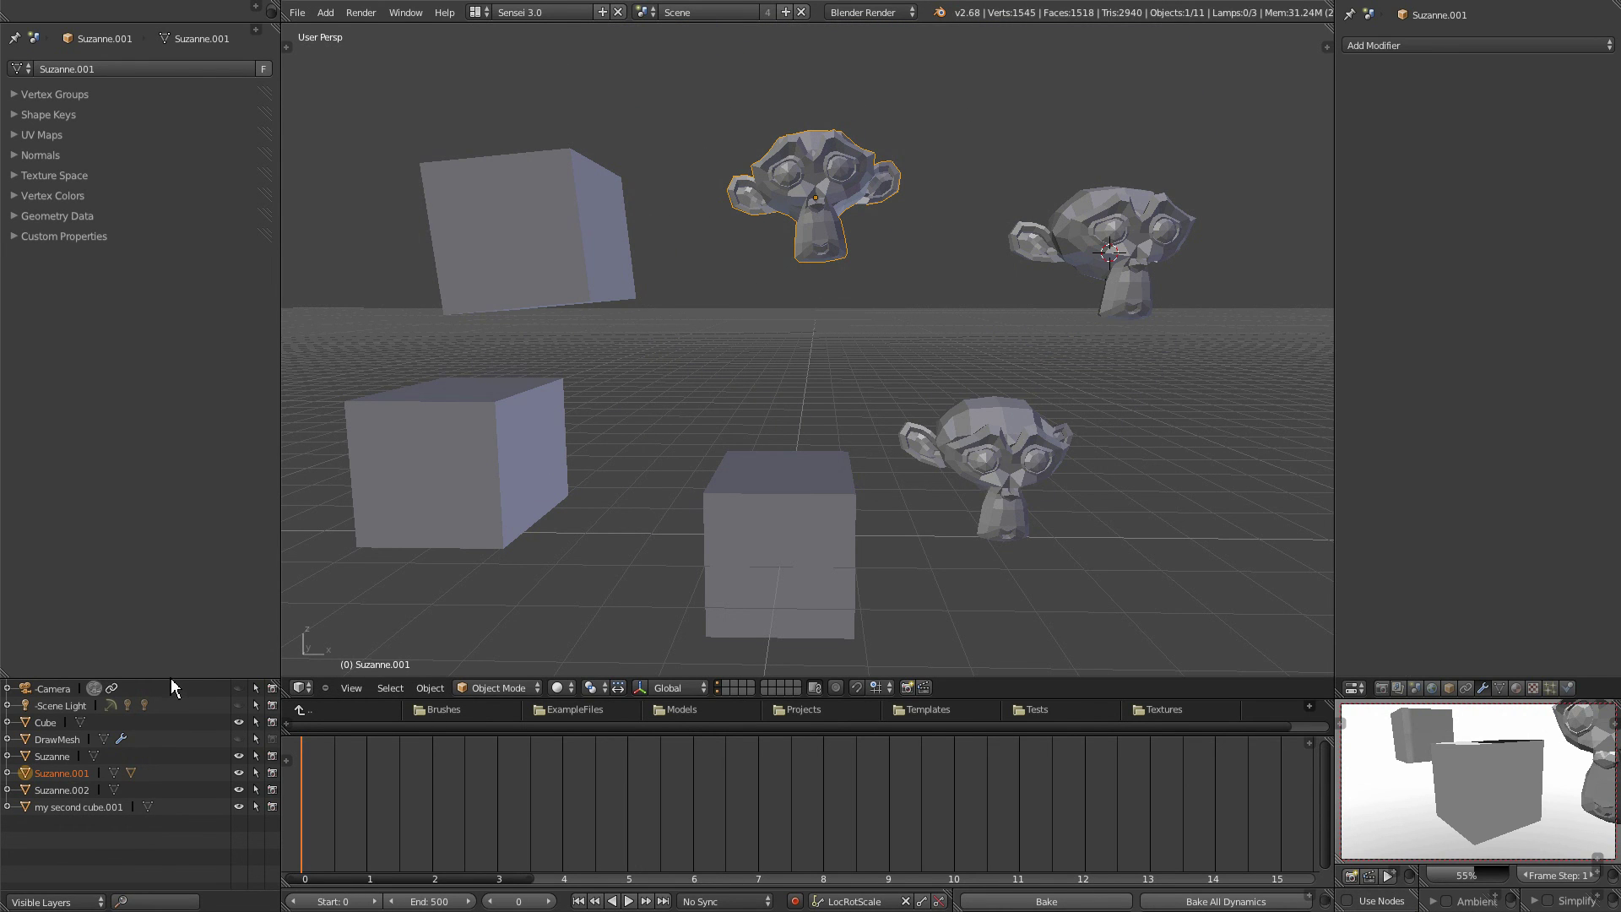
Enlarge the outliner area upward and select the DrawMesh object in it.
{"action": "left_click_drag", "start_coordinate": [166, 680], "coordinate": [174, 293]}
{"action": "left_click", "coordinate": [25, 376]}
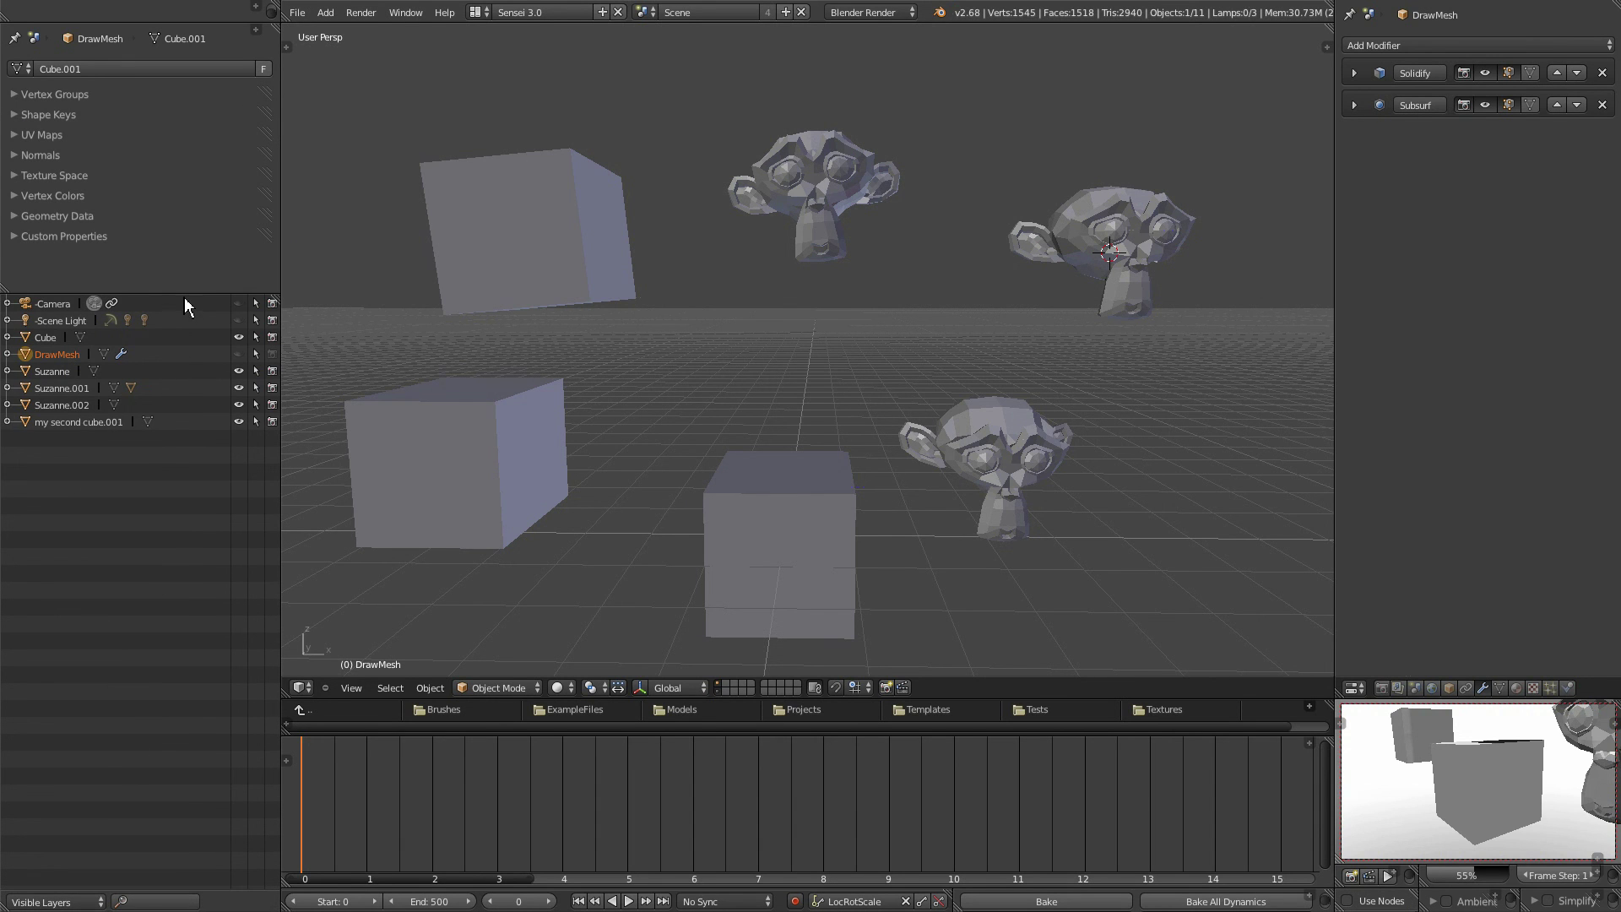